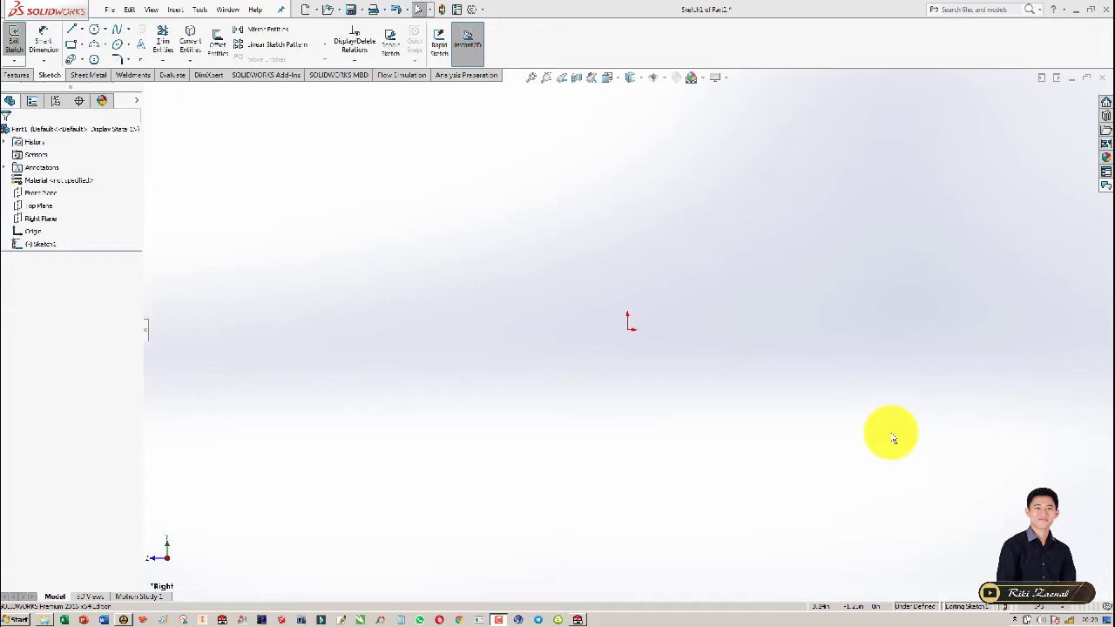
Switch from SOLIDWORKS to the Windows Explorer window showing the SOLIDWORKS course folder
key(alt+Tab)
key(alt+Tab)
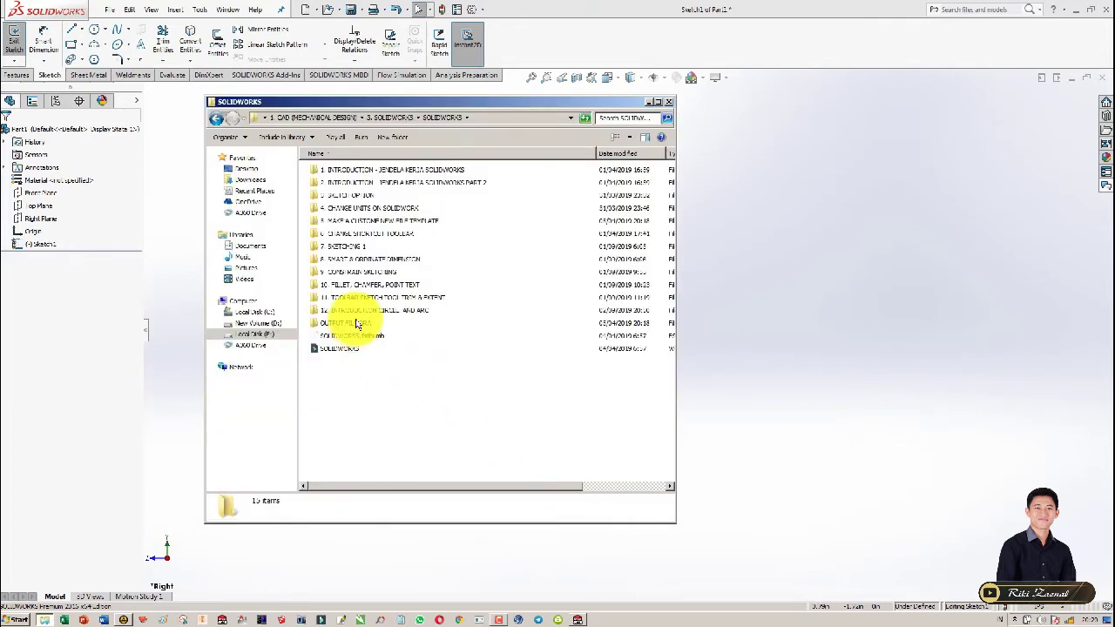
Bring the empty Part1 sketch back to the front and open the Convert Entities options
click(783, 280)
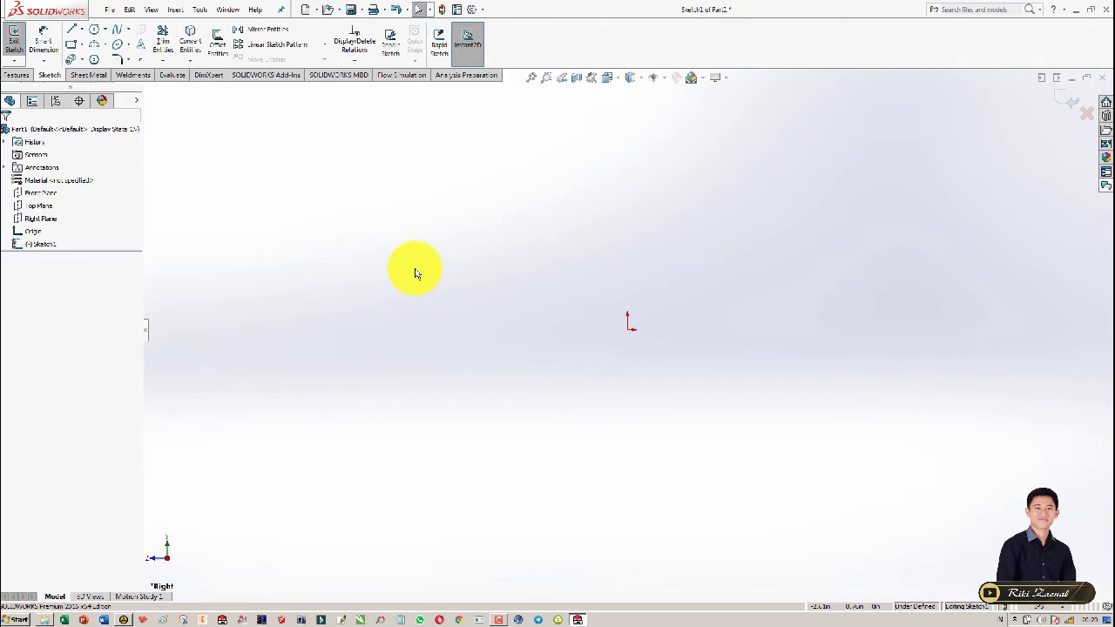
click(189, 63)
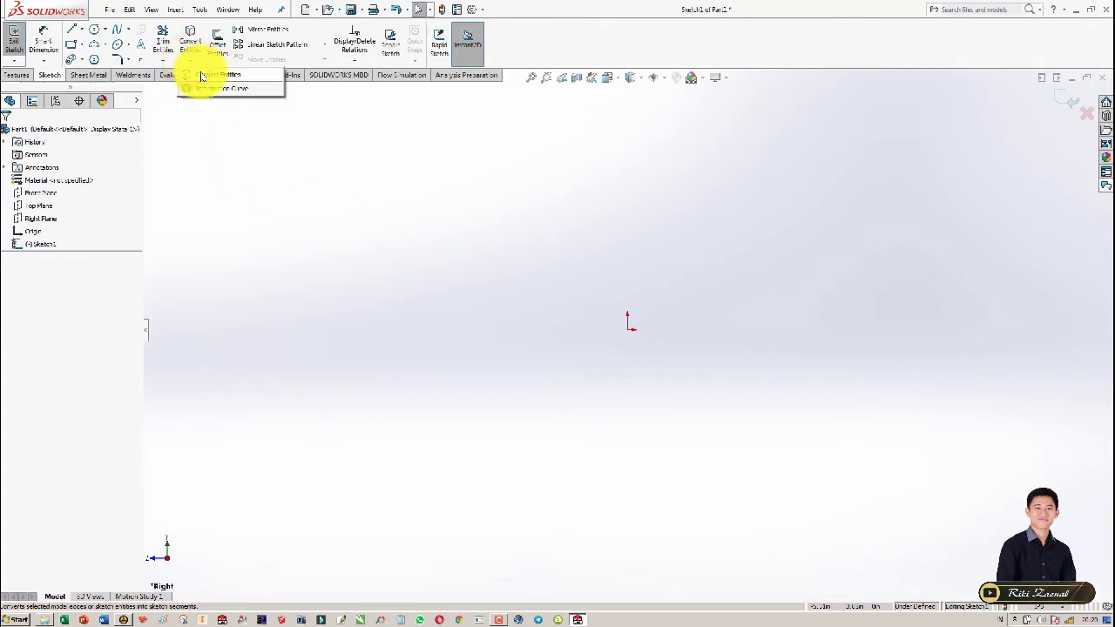
click(237, 167)
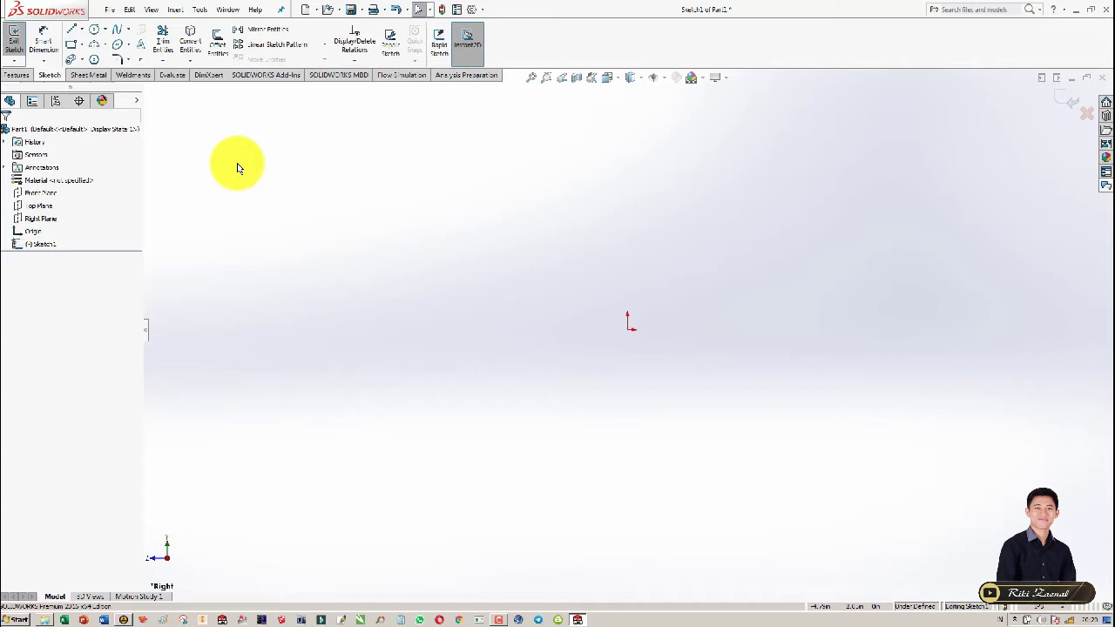
click(88, 61)
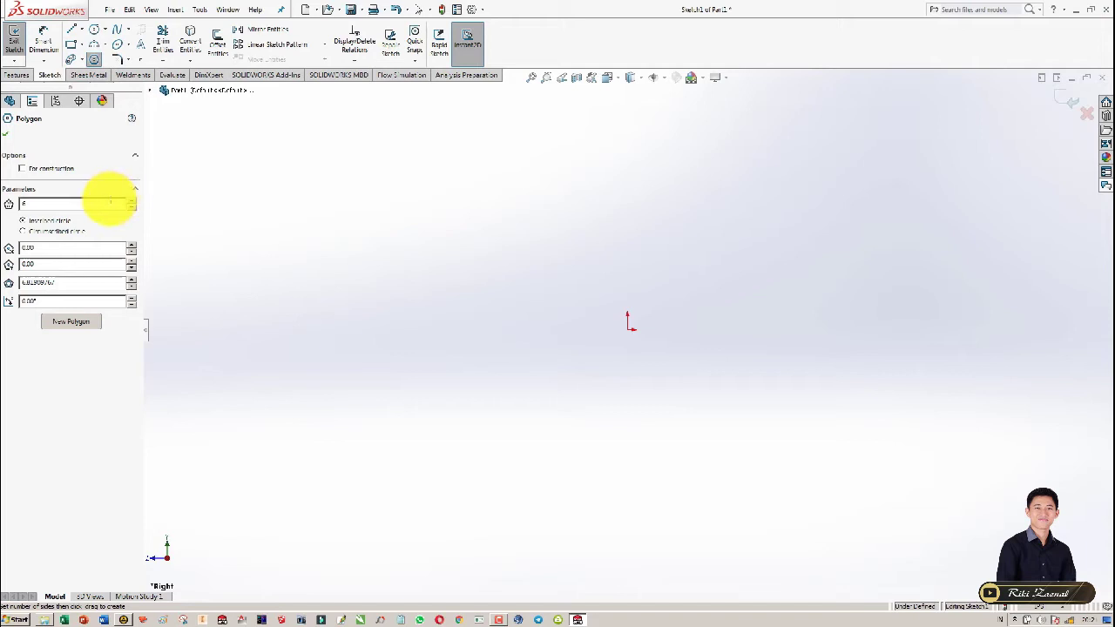
click(131, 209)
click(131, 208)
click(130, 208)
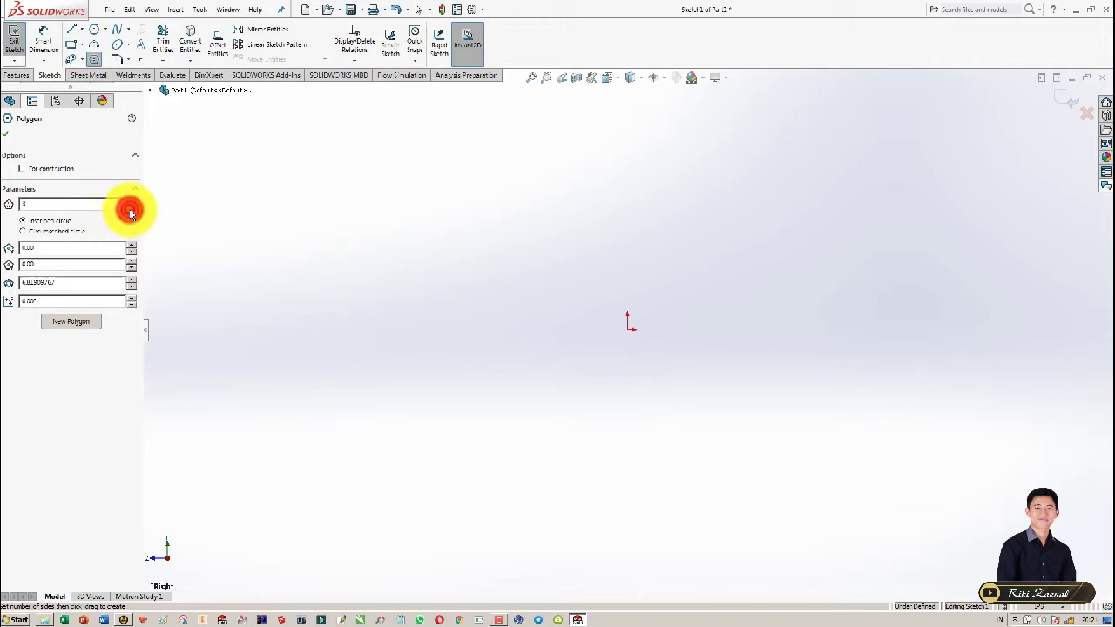
click(93, 204)
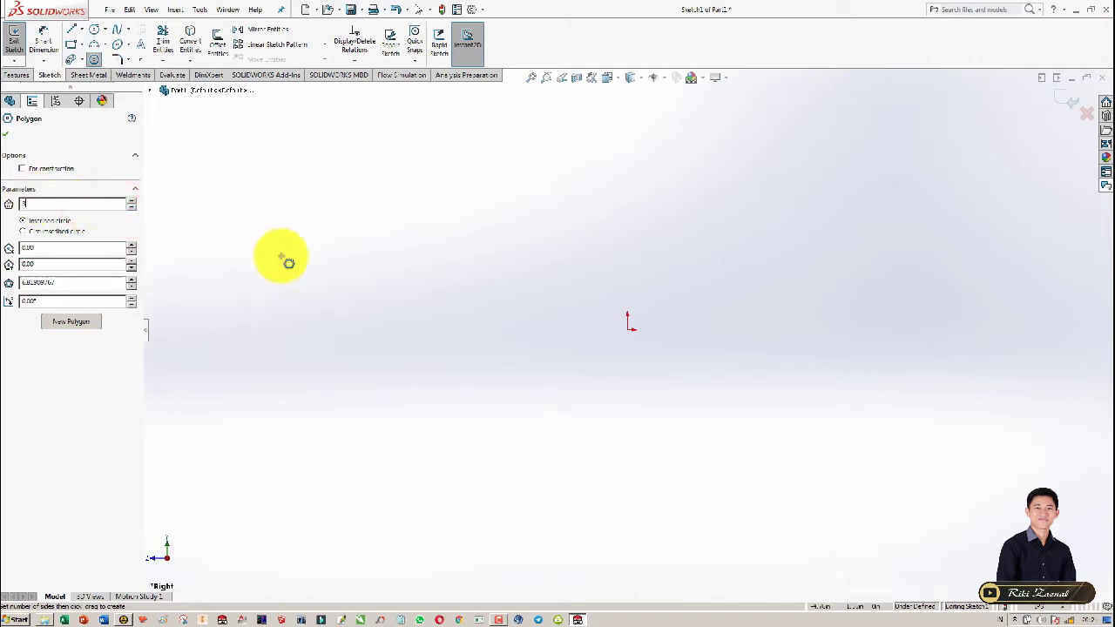
click(132, 199)
drag(132, 199, 133, 204)
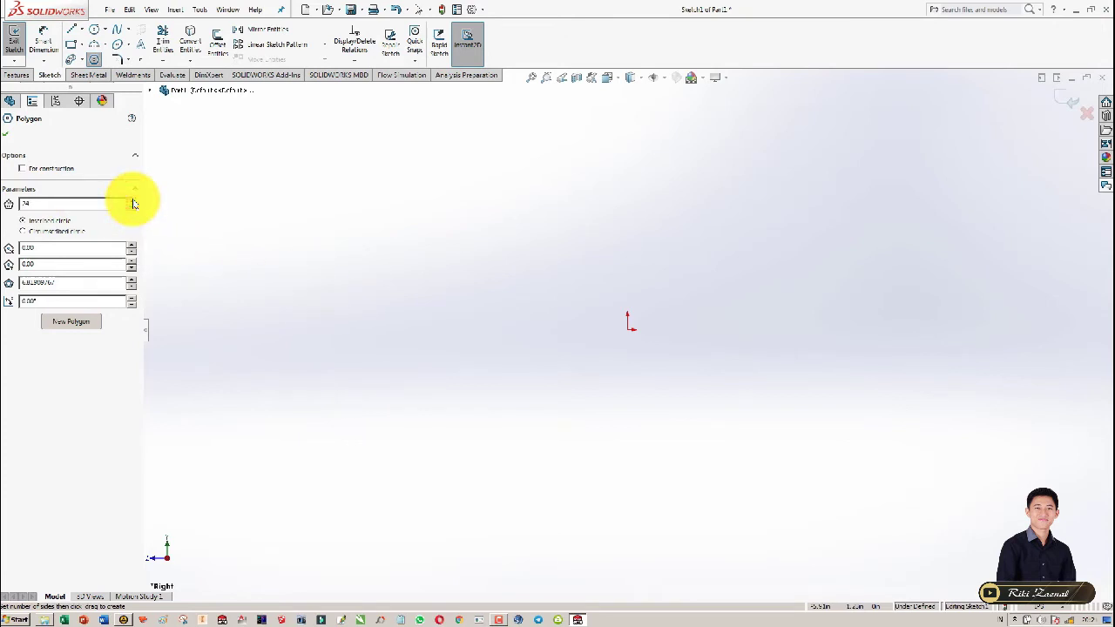
click(362, 349)
click(496, 274)
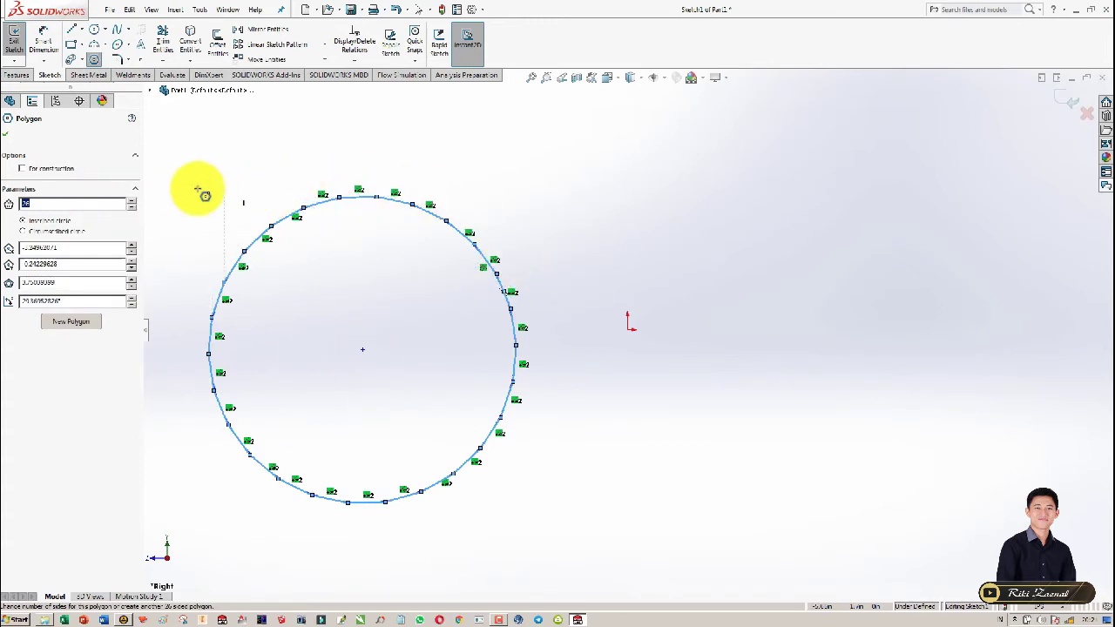
key(Escape)
drag(183, 175, 579, 533)
key(Delete)
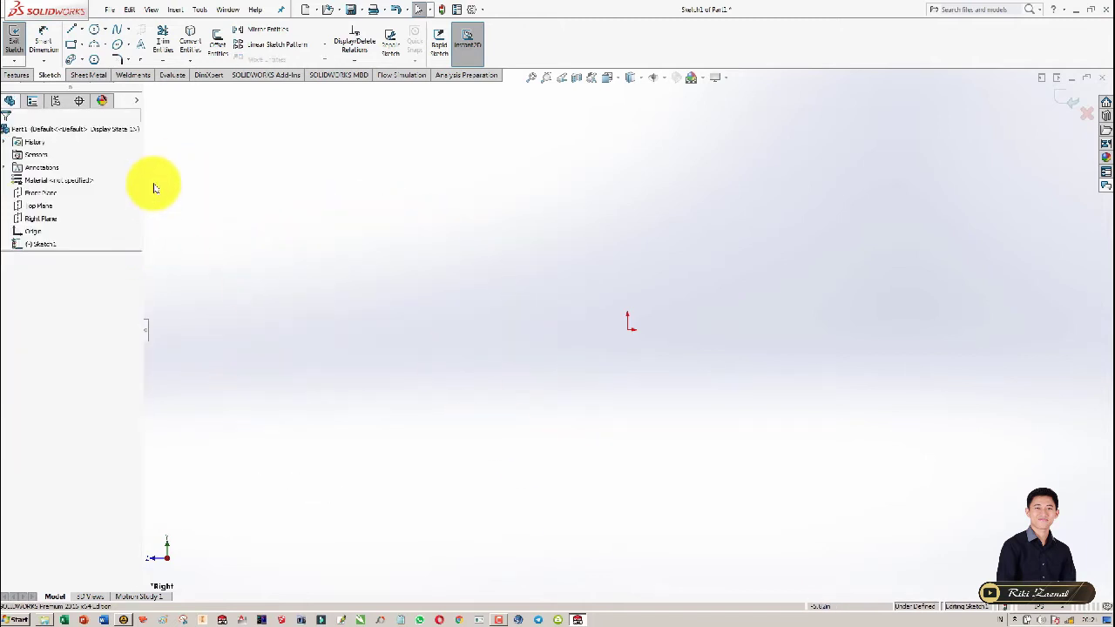
Sketch a 6-sided polygon left of the origin around an inscribed construction circle
click(92, 61)
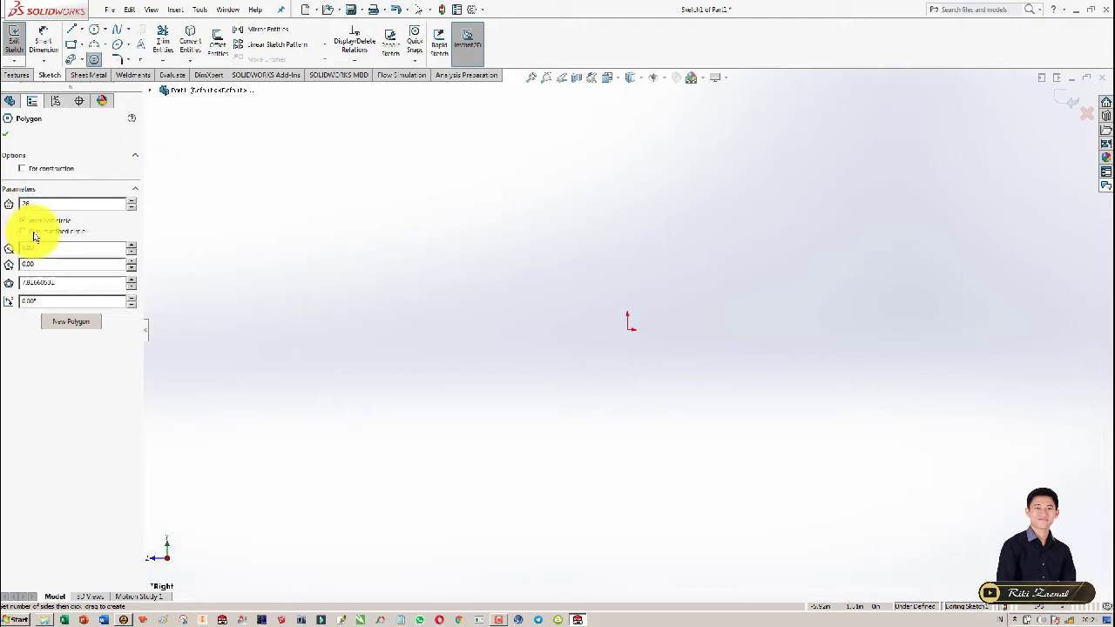
click(399, 336)
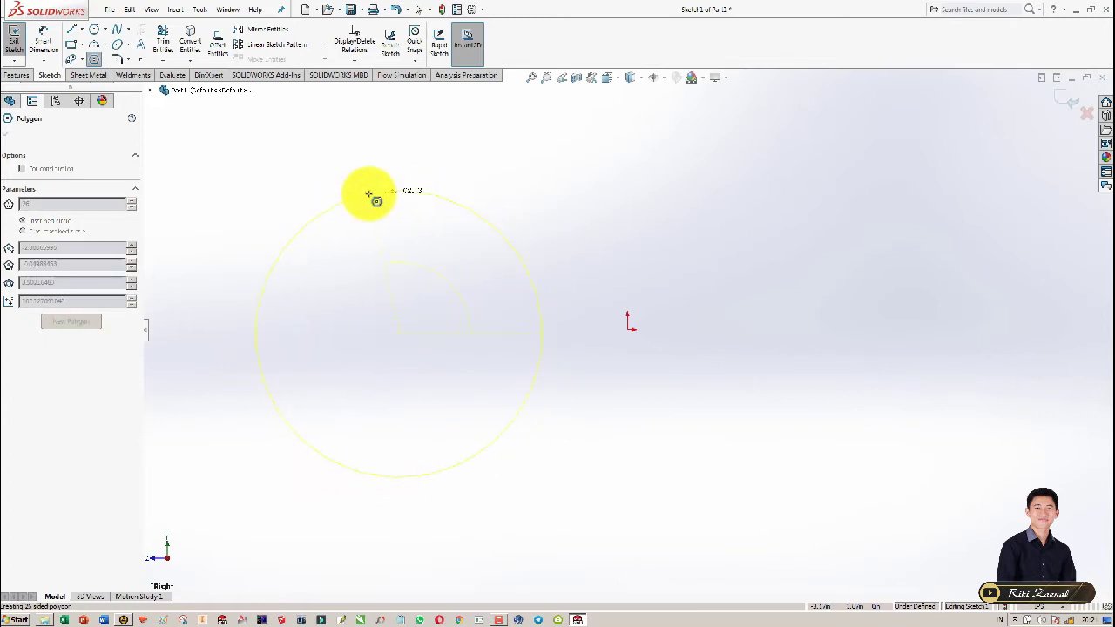
click(392, 194)
double_click(62, 203)
text(6)
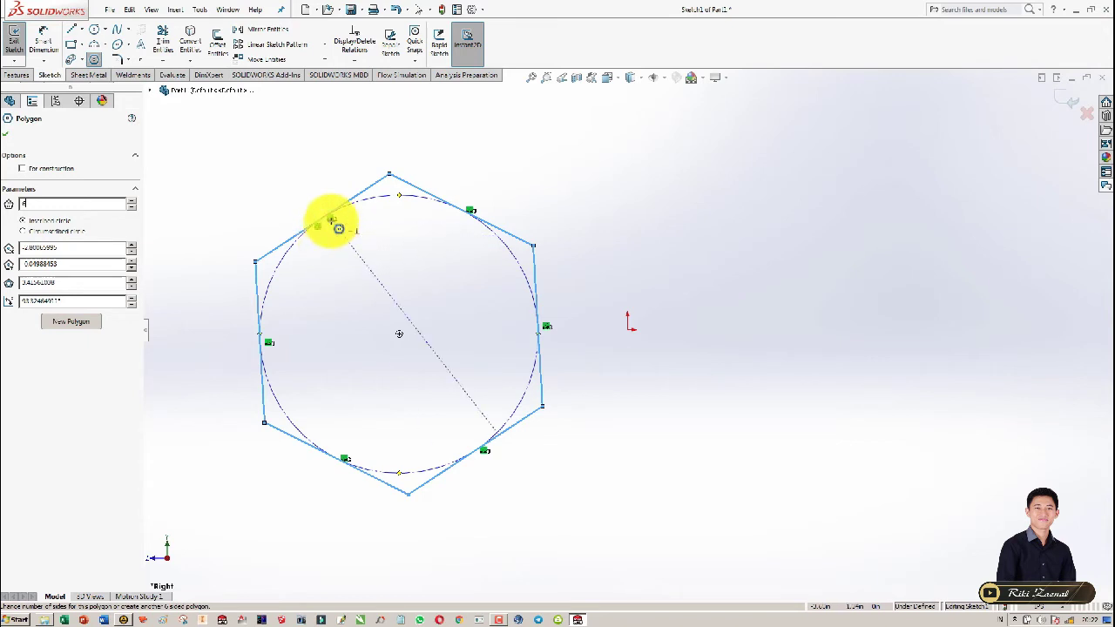
key(Escape)
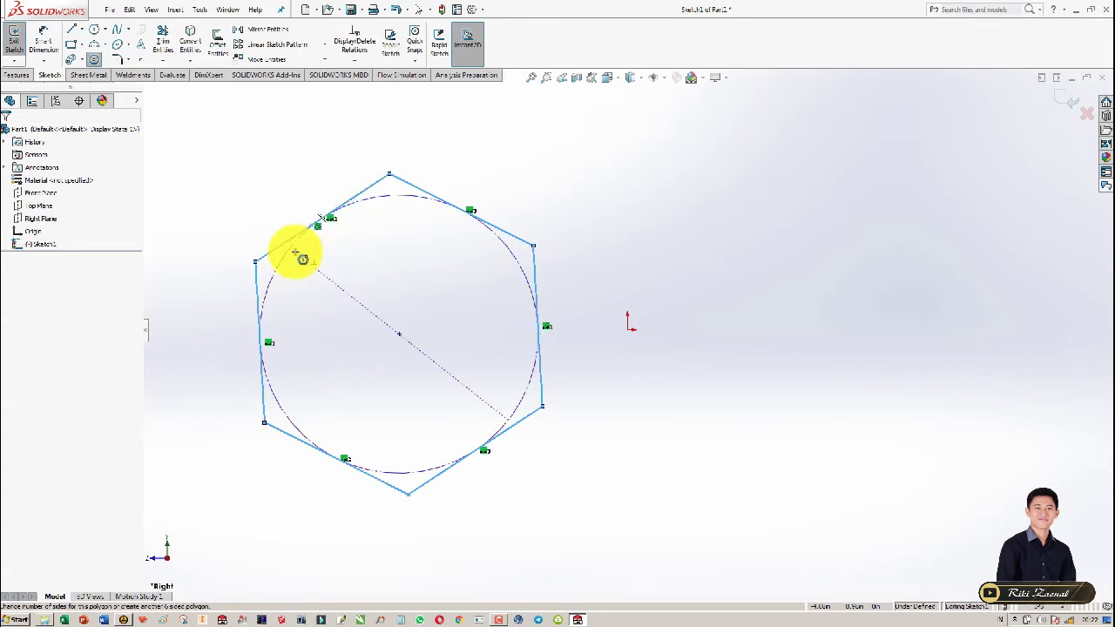
click(94, 54)
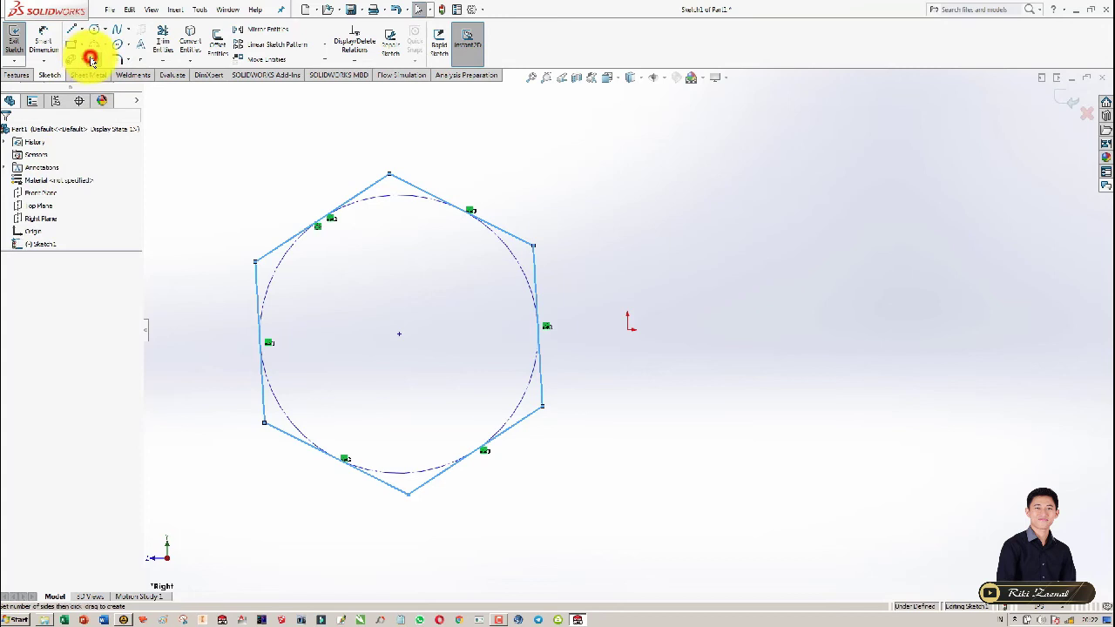
Draw a second hexagon right of the origin with its corners on a circumscribed circle
click(93, 58)
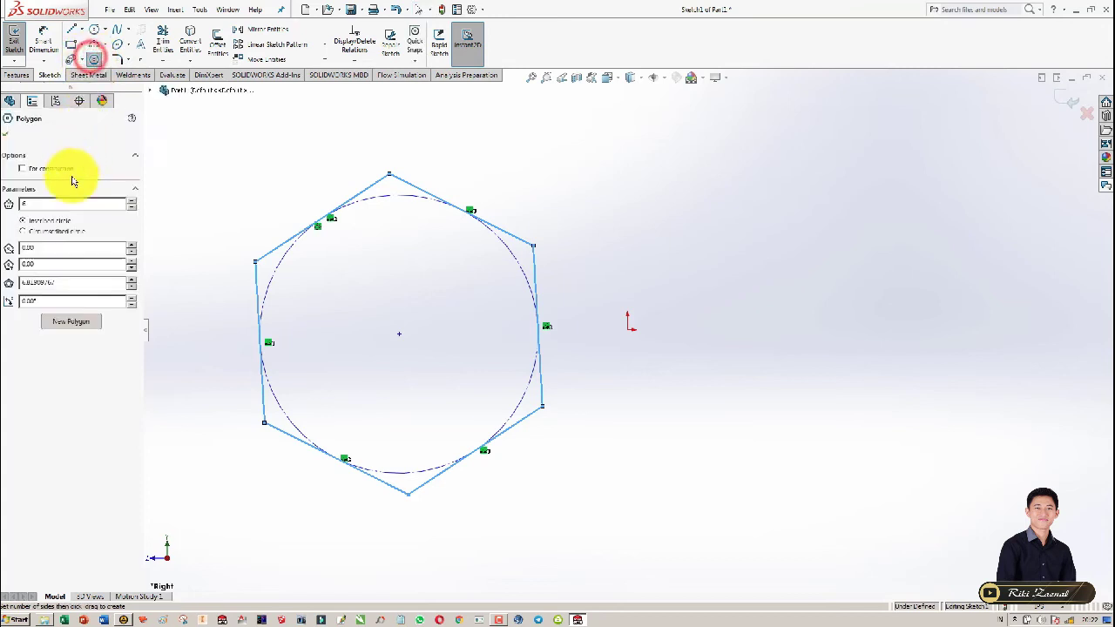
click(63, 235)
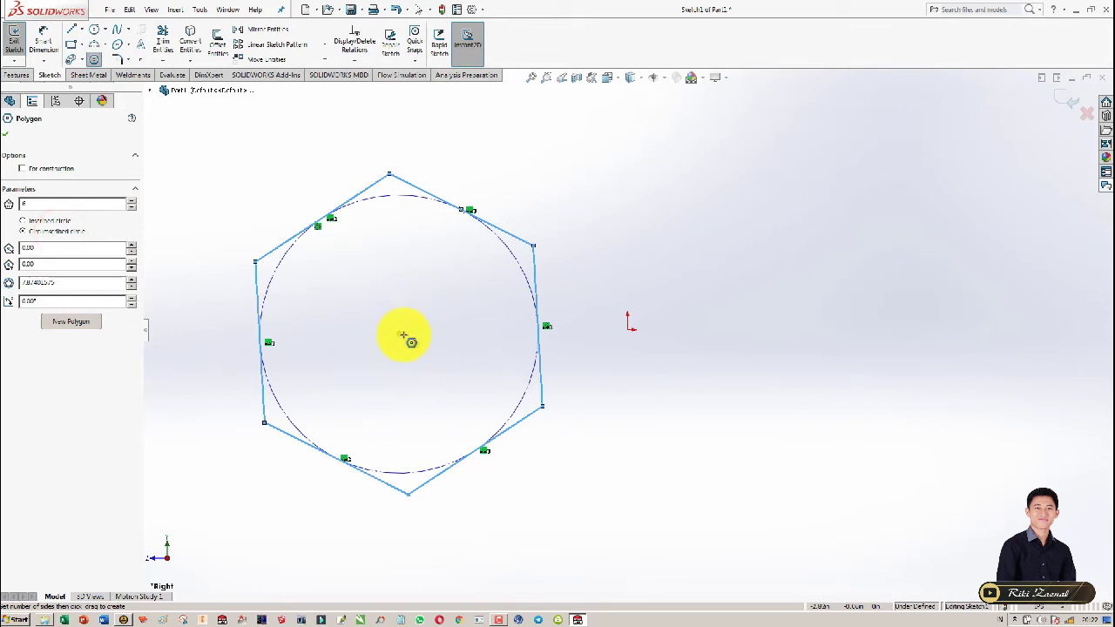
click(820, 326)
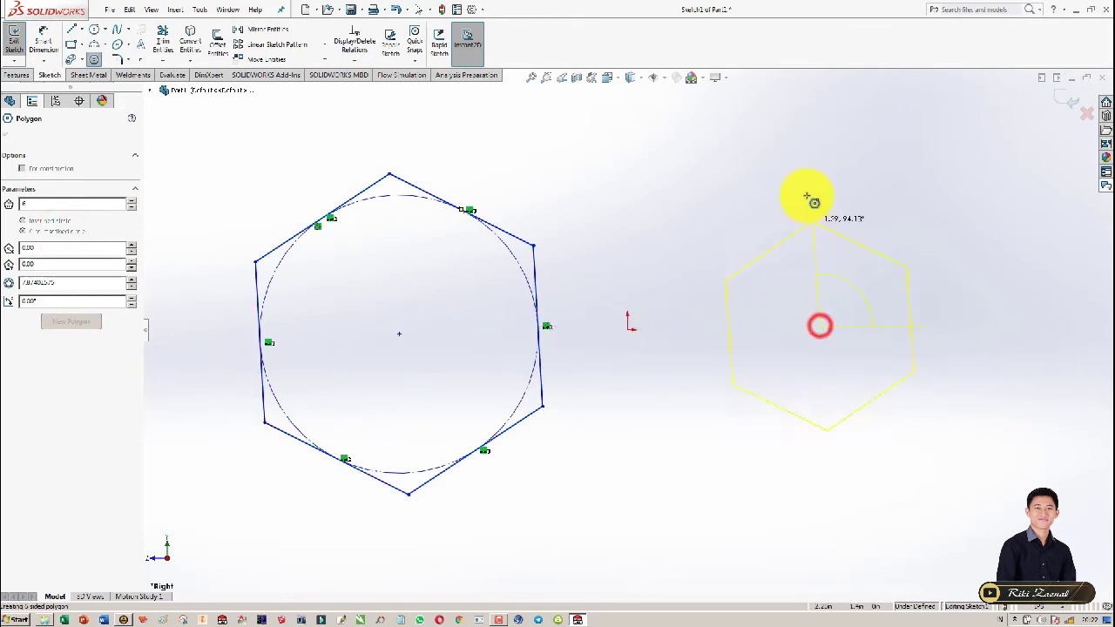
click(818, 154)
key(Escape)
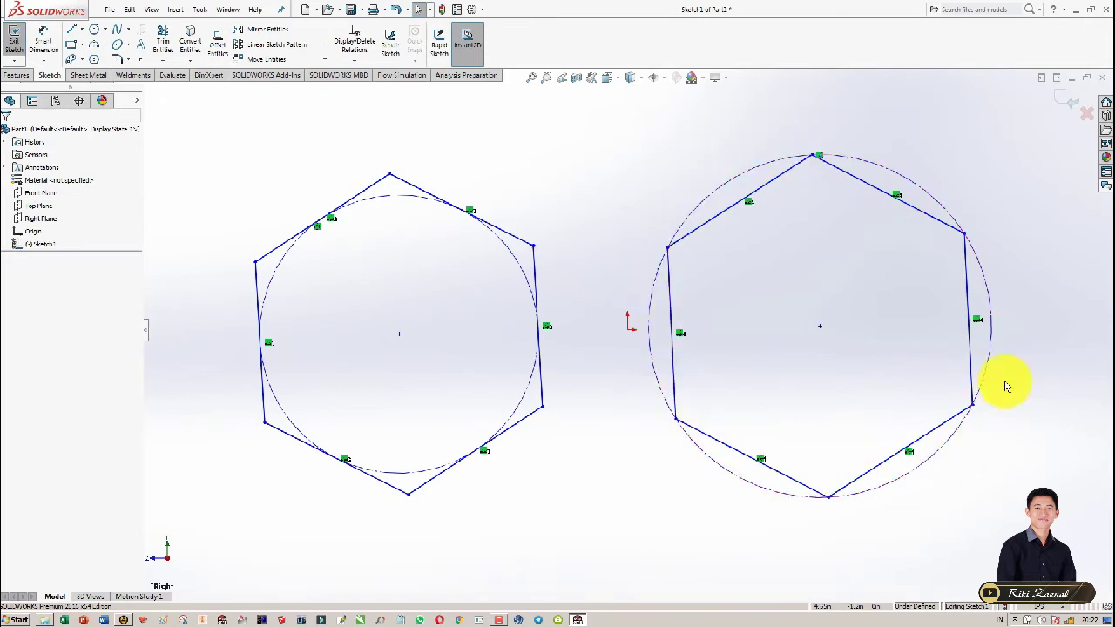
Set the left and right hexagons' construction circles to radius 150, then clear the selection
click(275, 278)
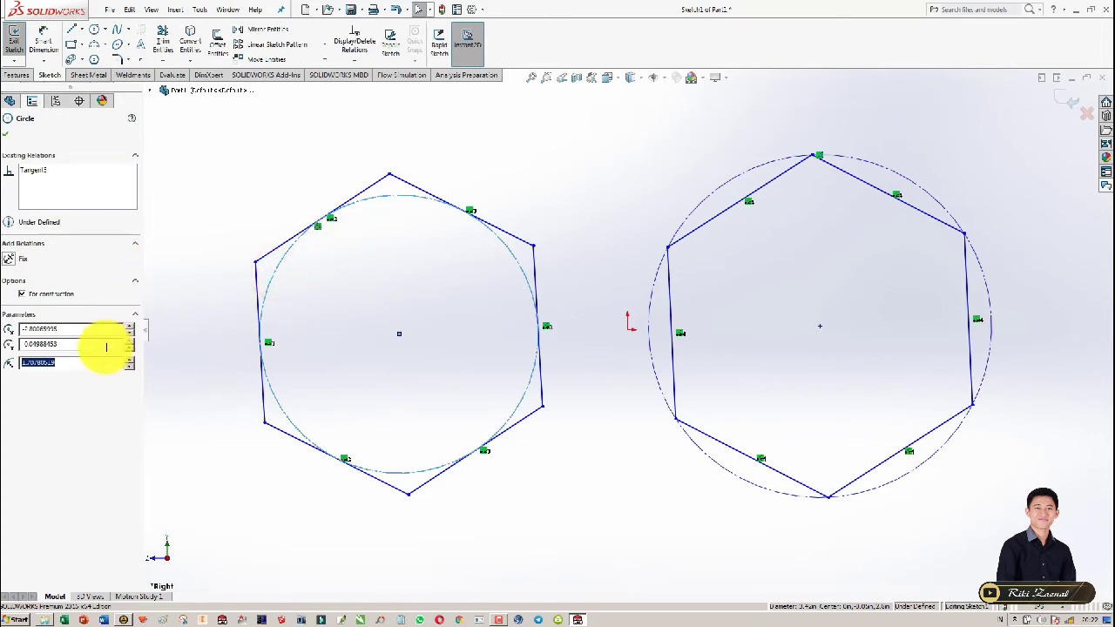
text(15)
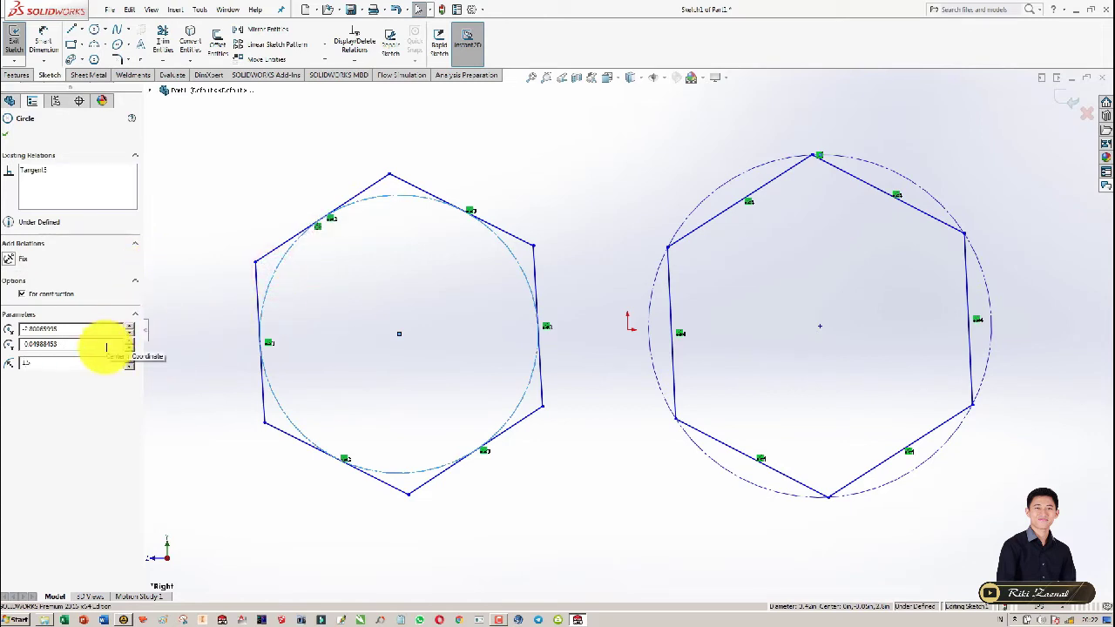
text(0)
key(Return)
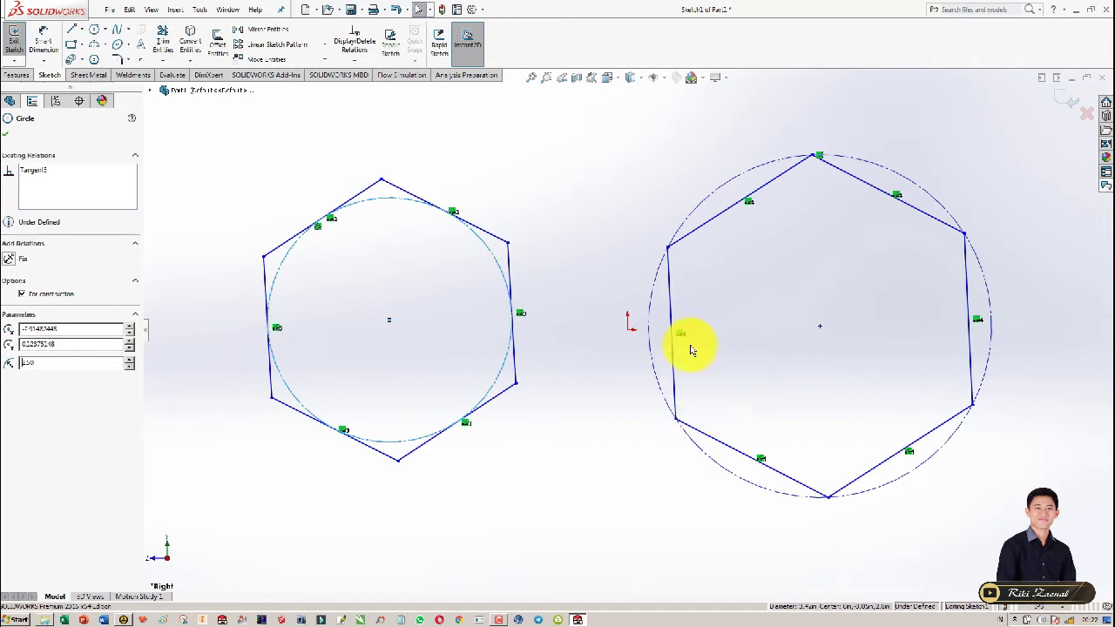
click(650, 292)
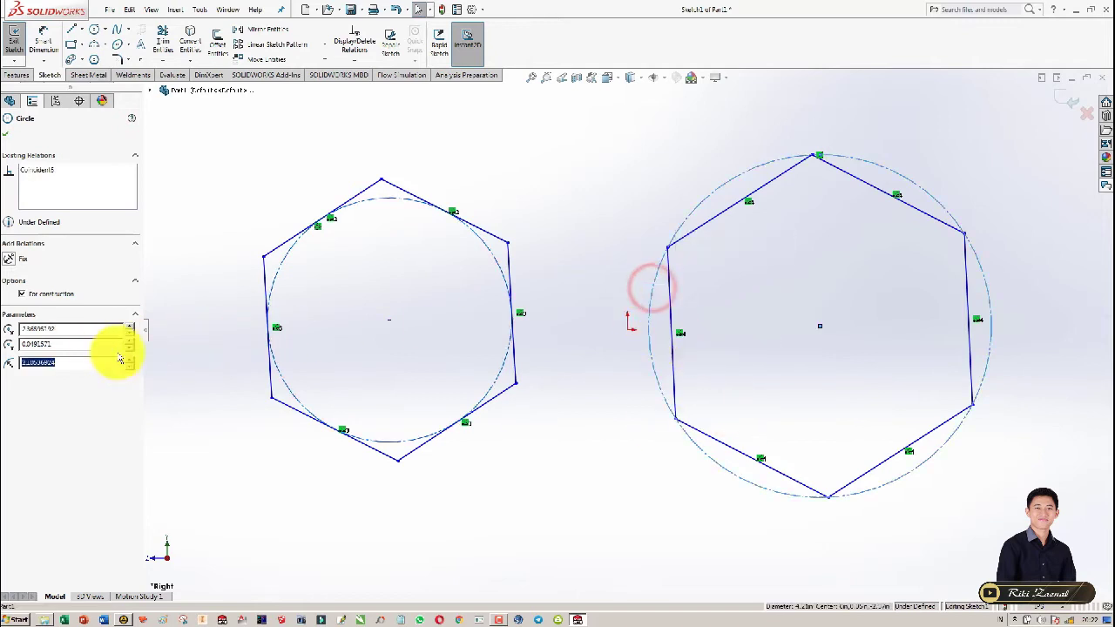
text(150)
key(Return)
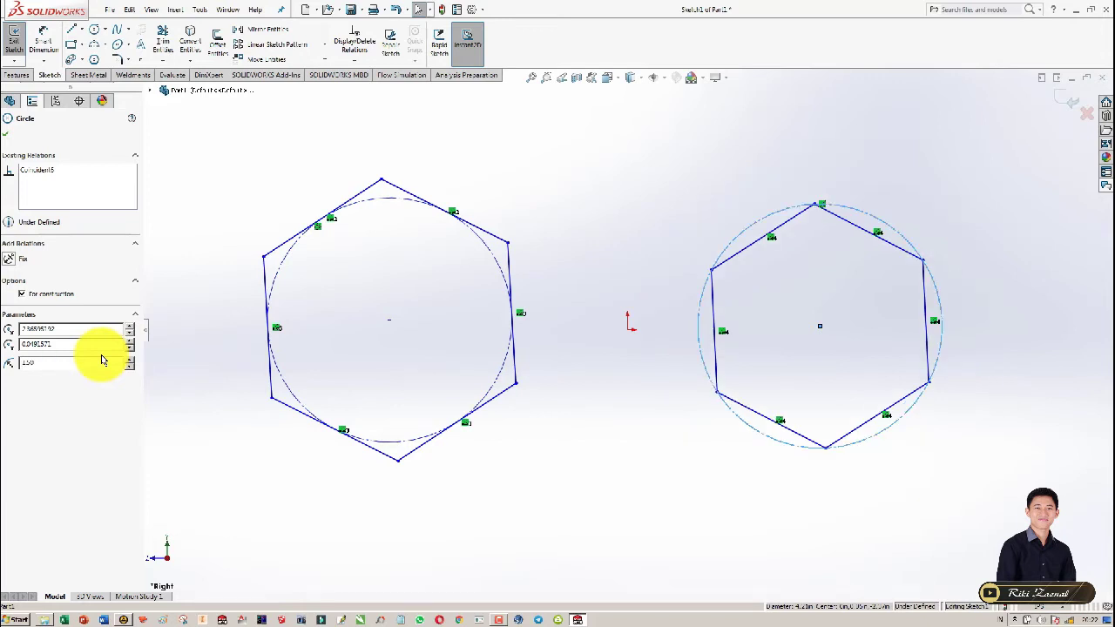
click(581, 191)
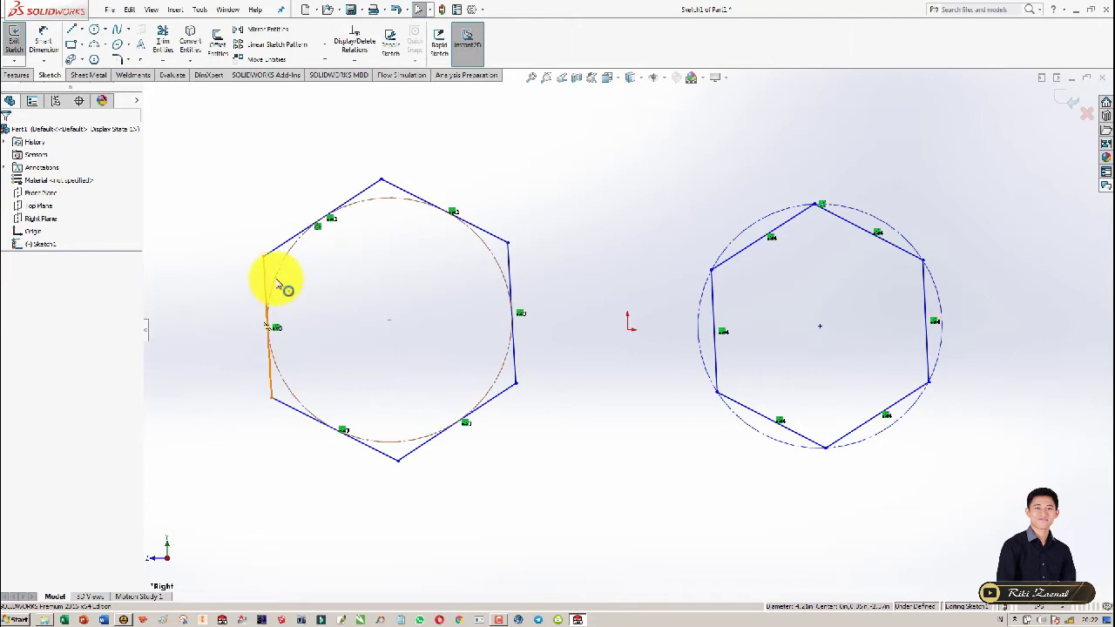
click(286, 252)
click(453, 137)
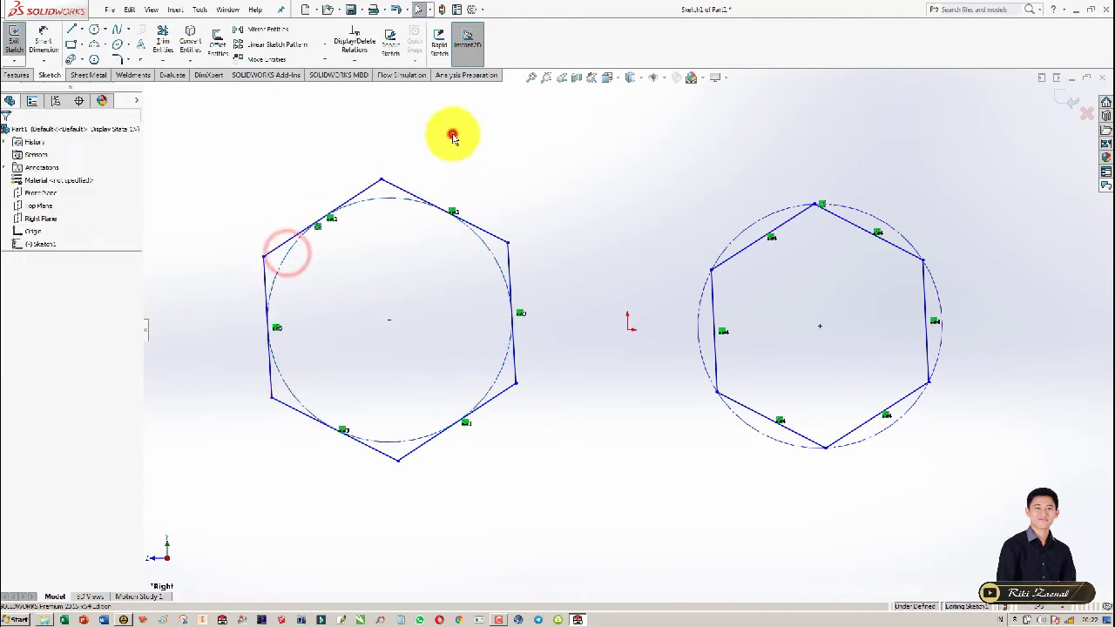
Give the left hexagon's construction circle a Ø3.00 diameter dimension
click(386, 200)
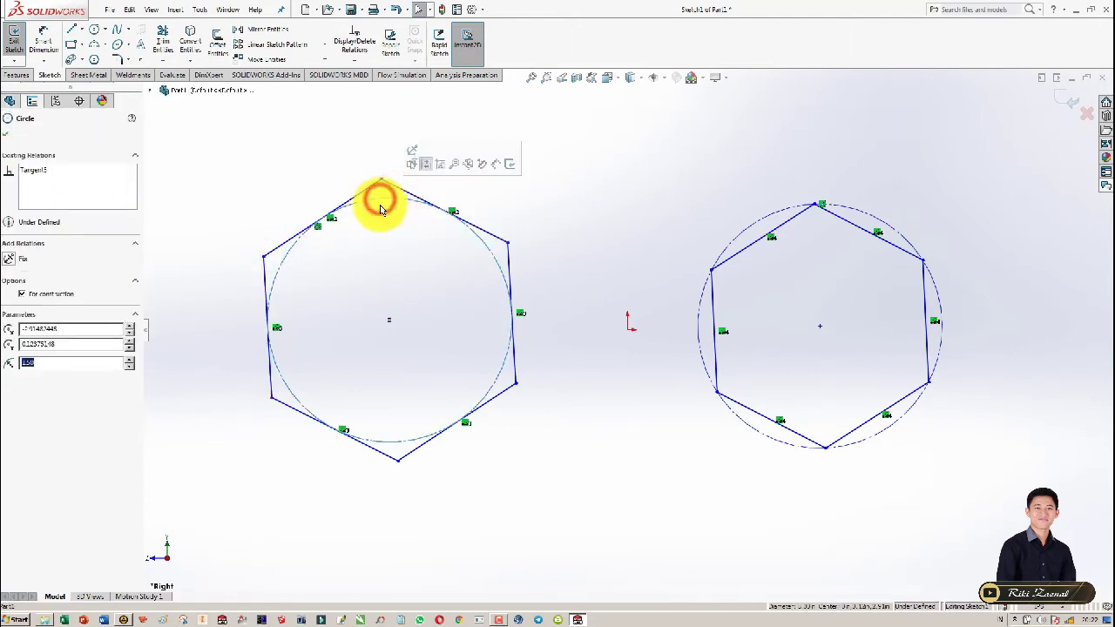
click(44, 39)
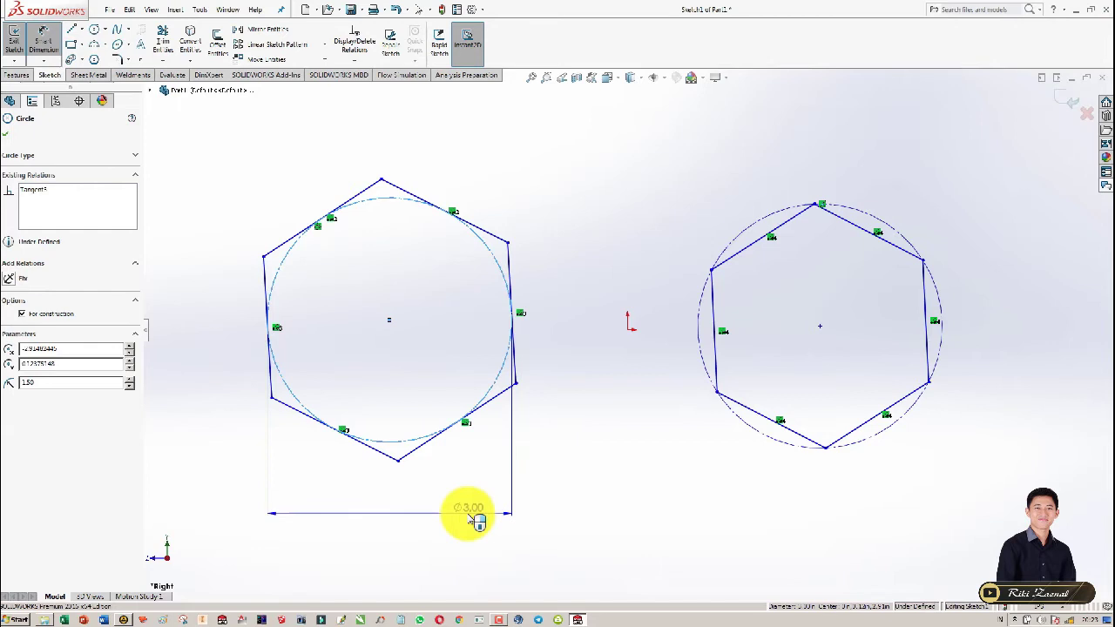
click(436, 361)
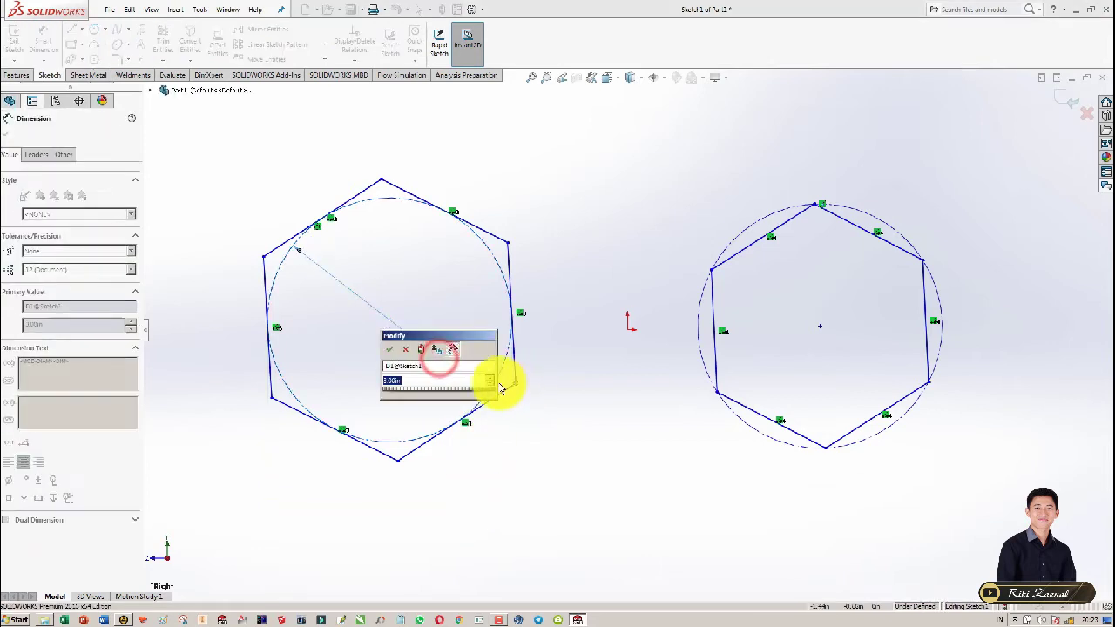
click(389, 351)
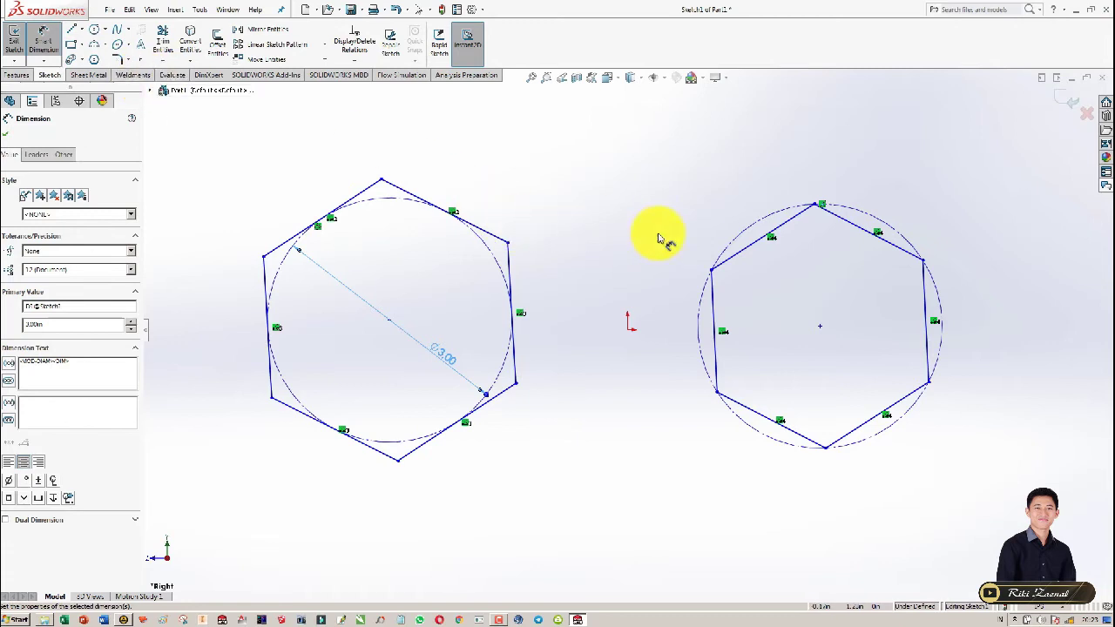
click(96, 60)
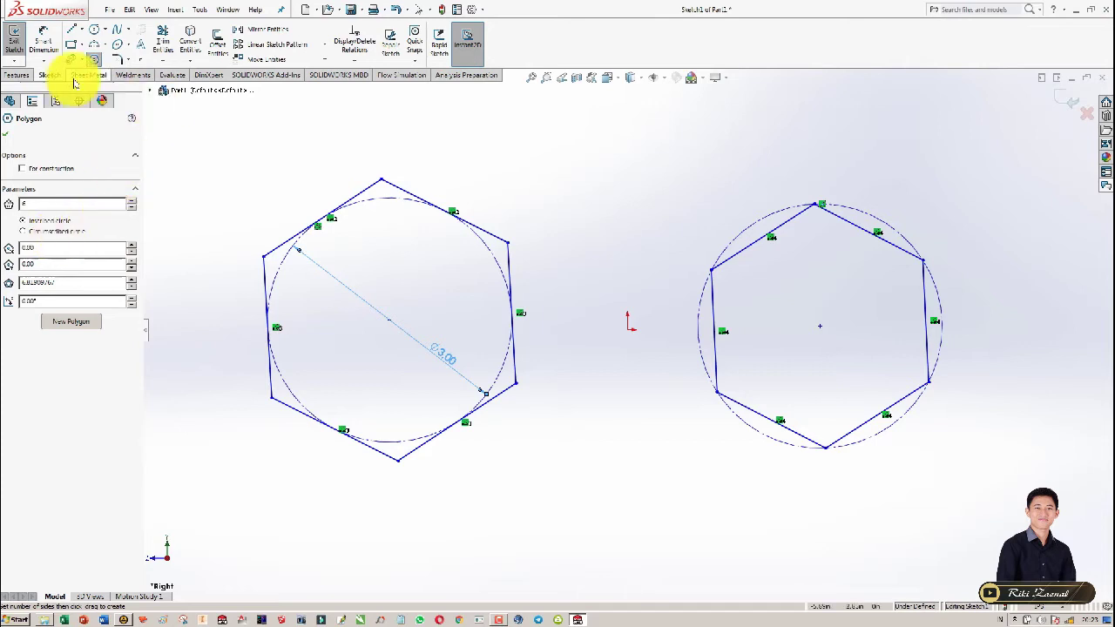
key(Escape)
Give the right hexagon's construction circle a matching Ø3.00 diameter dimension
click(734, 242)
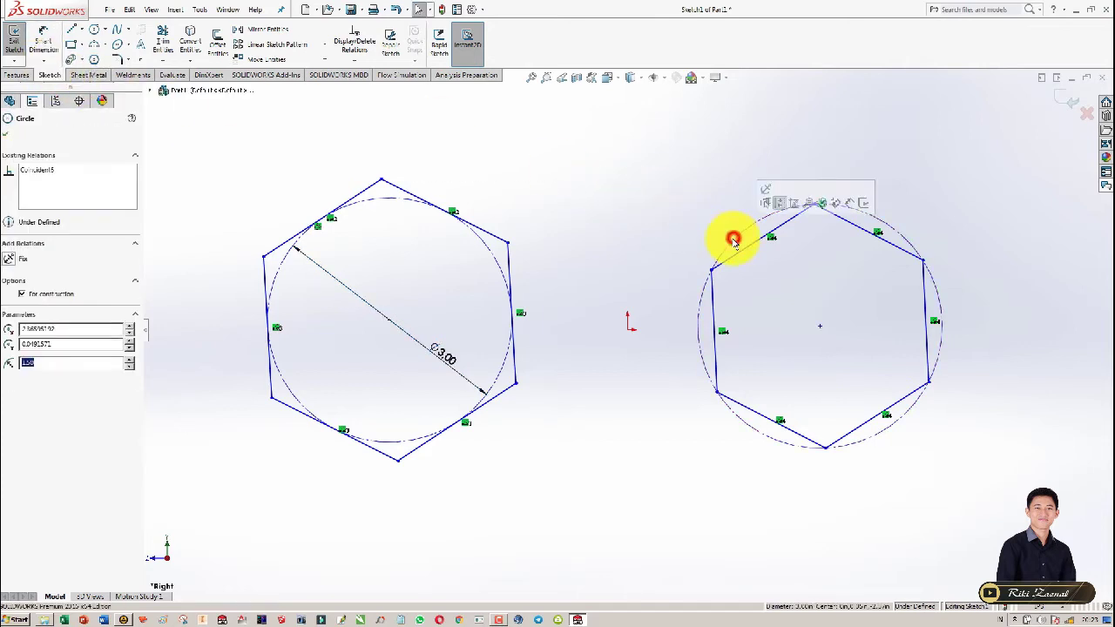
click(49, 35)
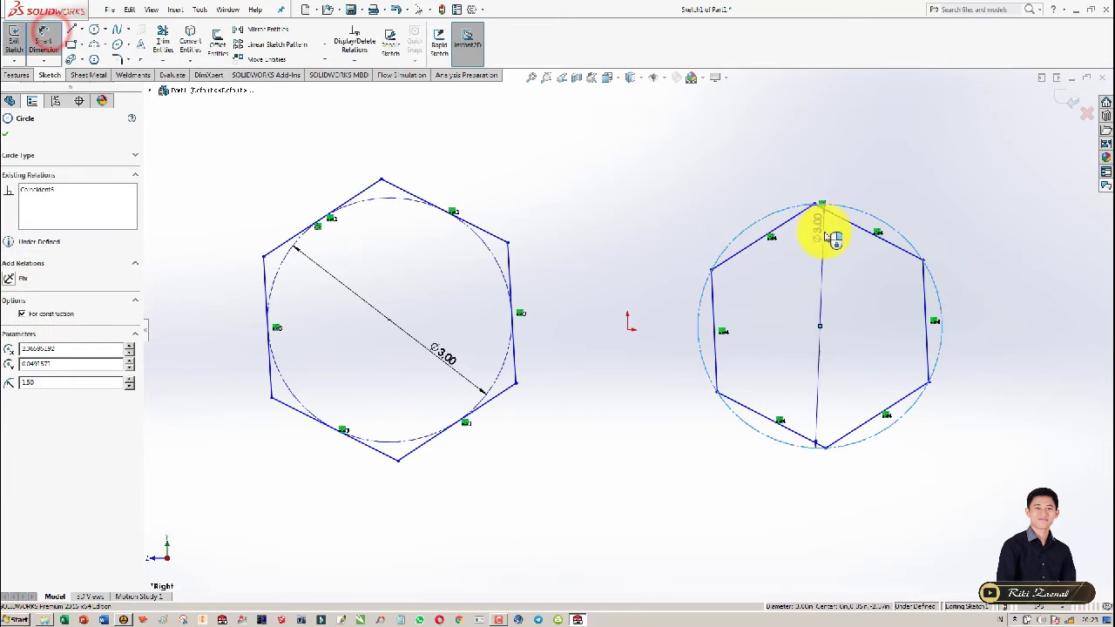
click(1006, 360)
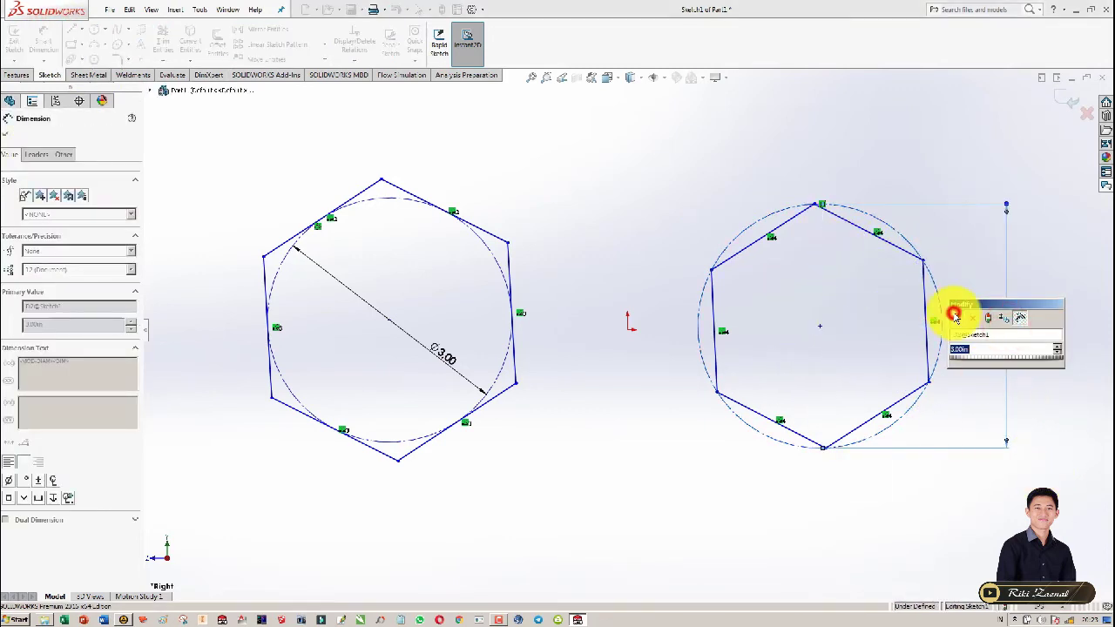
click(957, 319)
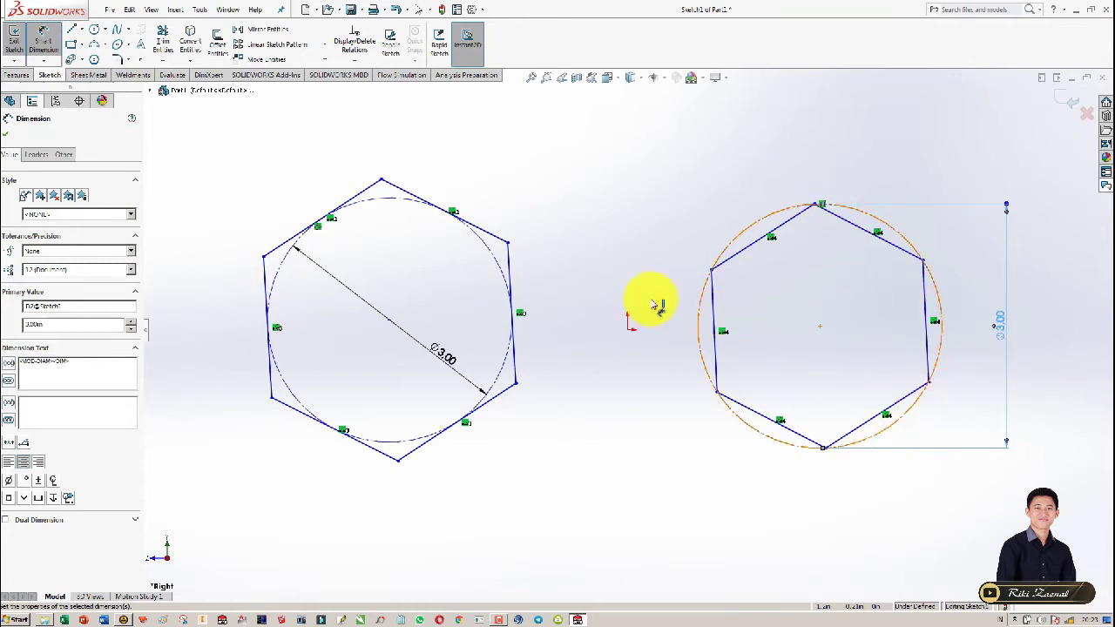
key(Escape)
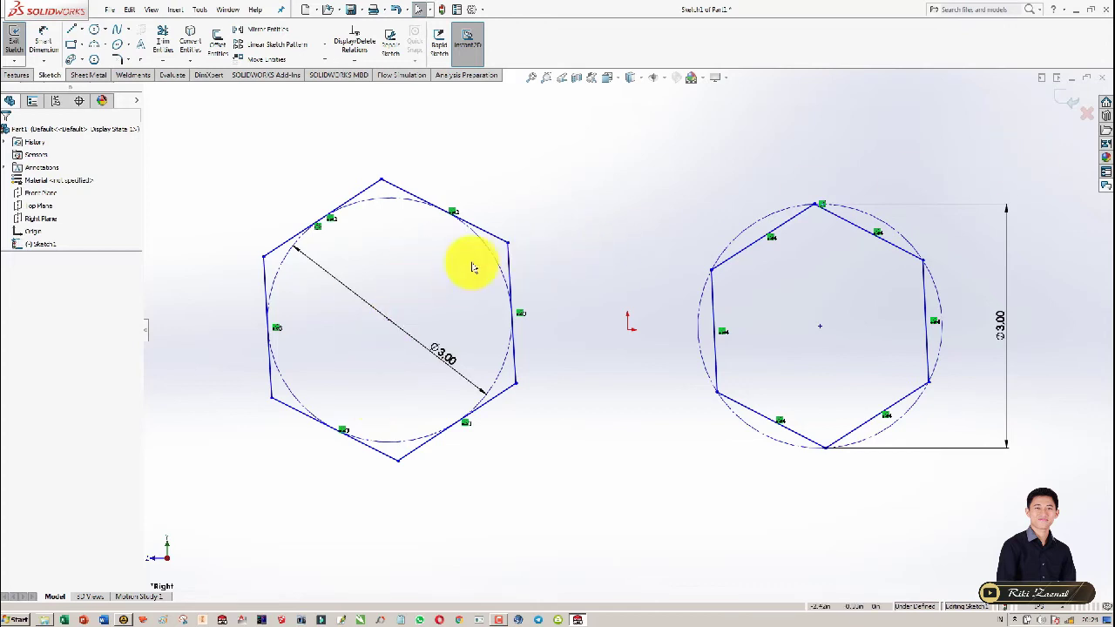
click(366, 487)
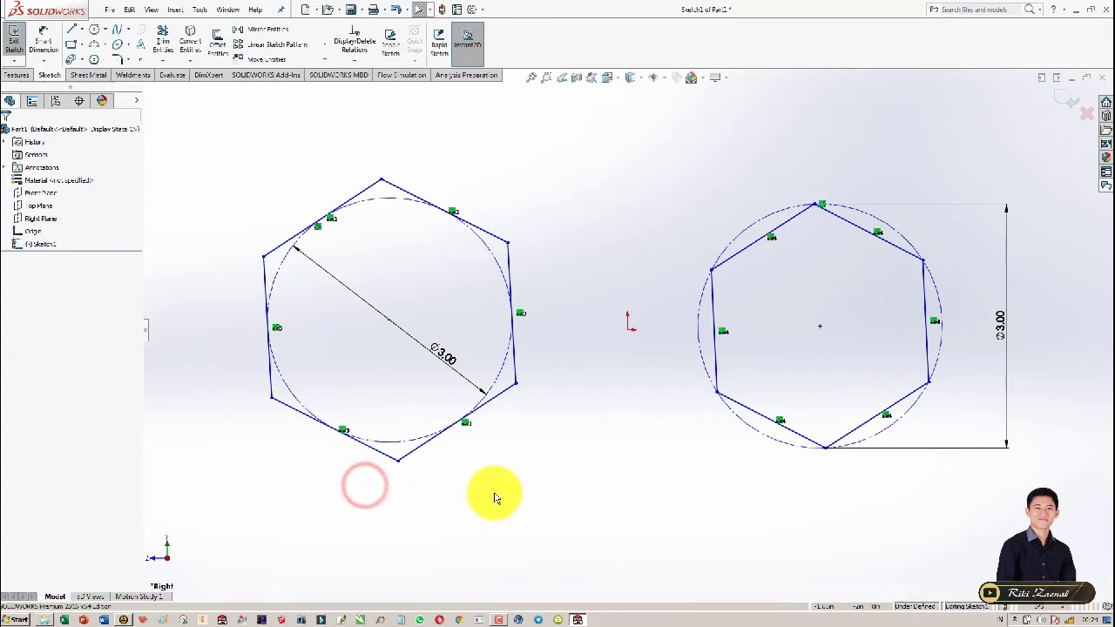
click(808, 499)
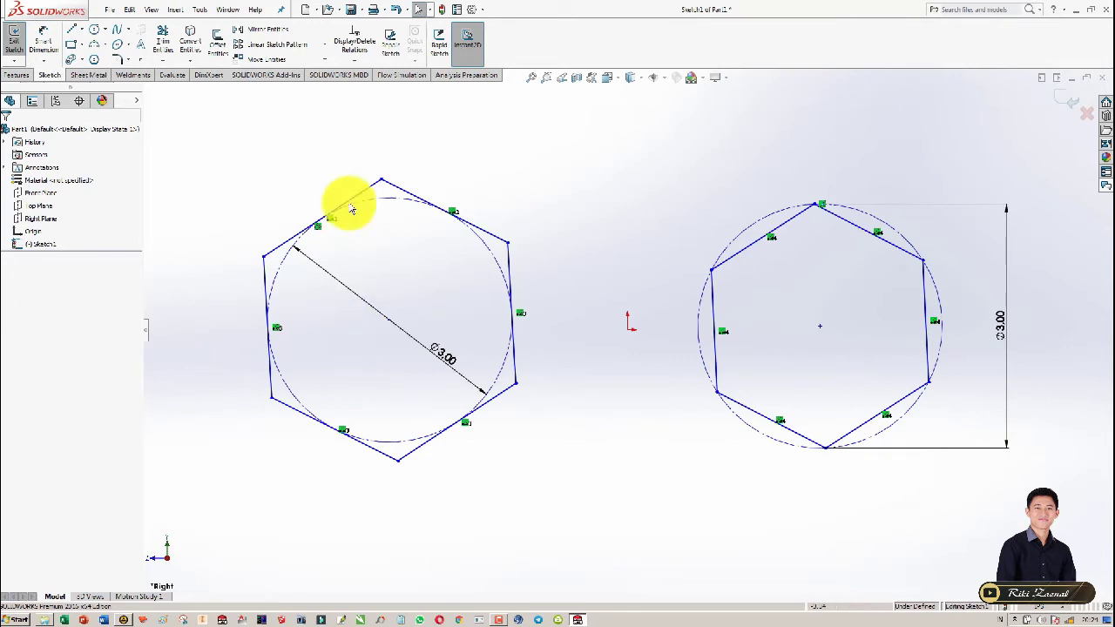
click(344, 140)
Window-select and delete both hexagons with their Ø3.00 circles, leaving the sketch empty
mouse_move(224, 120)
mouse_down()
mouse_move(697, 305)
mouse_move(1046, 527)
mouse_up()
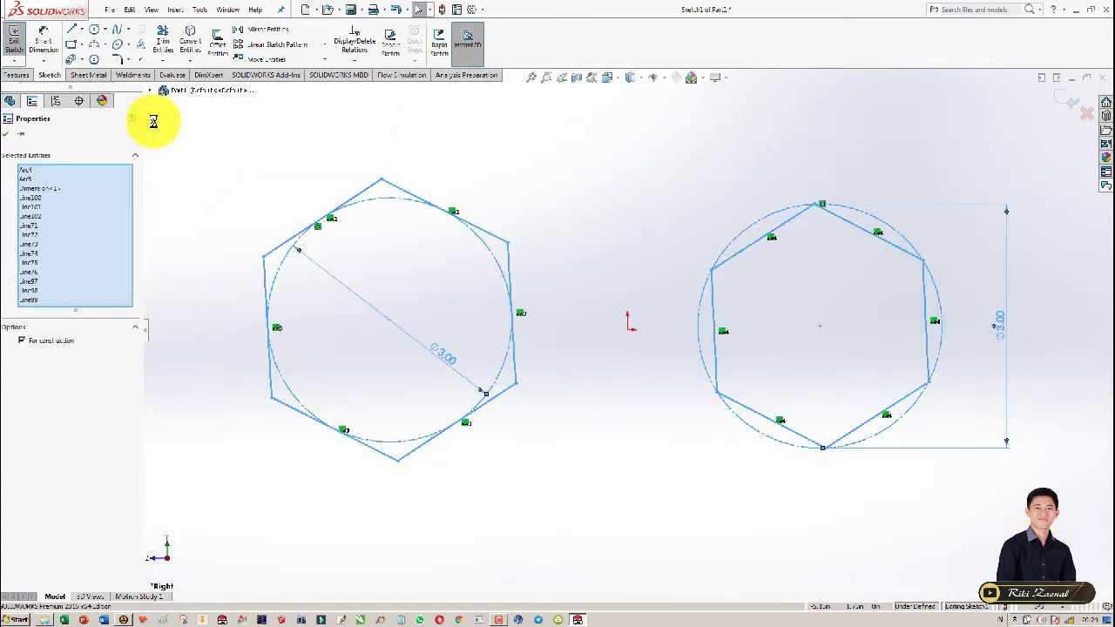
key(Delete)
click(187, 65)
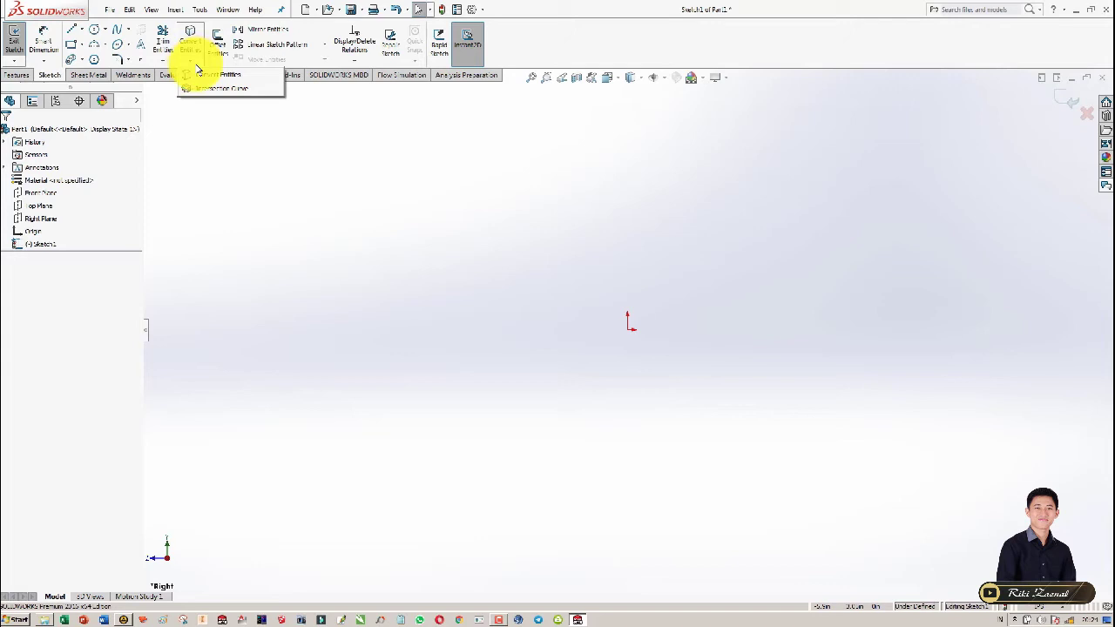
click(331, 194)
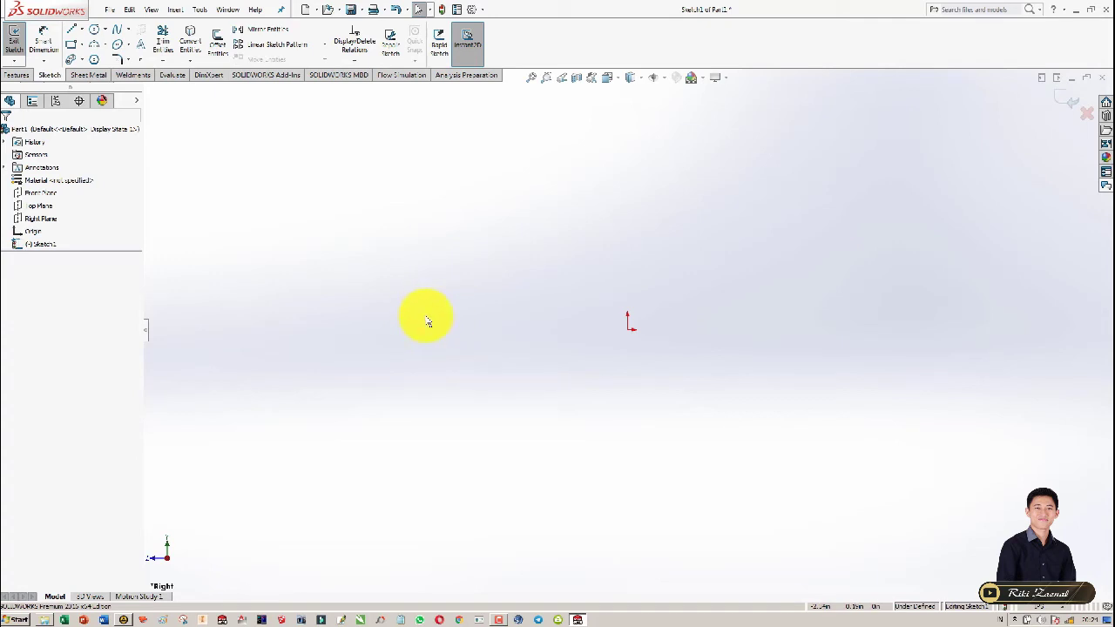
click(567, 302)
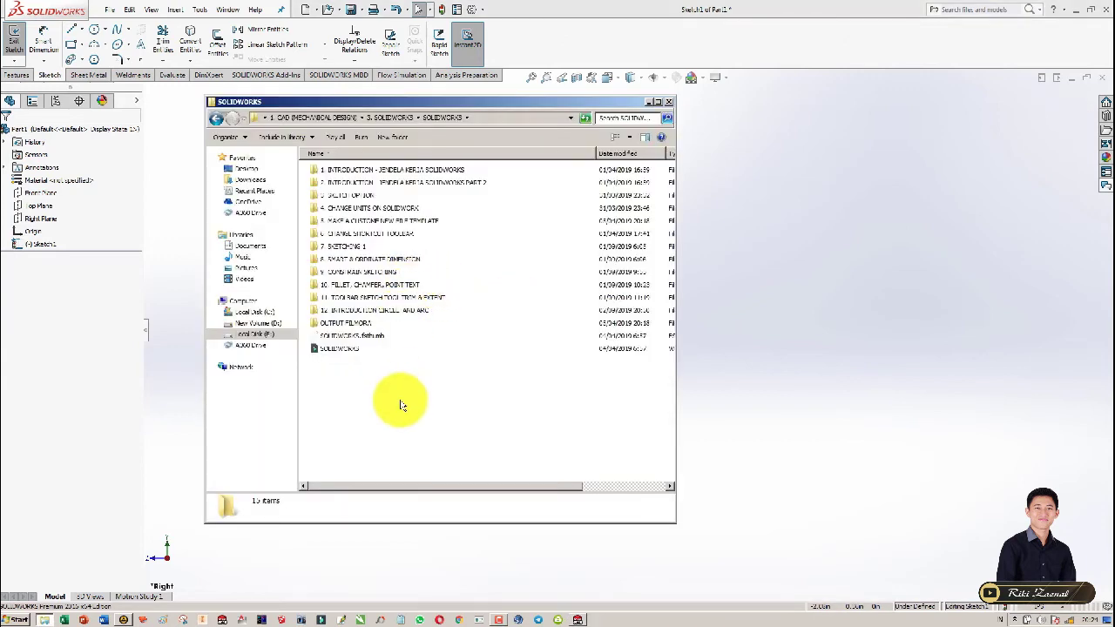
key(alt+Up)
key(alt+Up)
key(alt+Up)
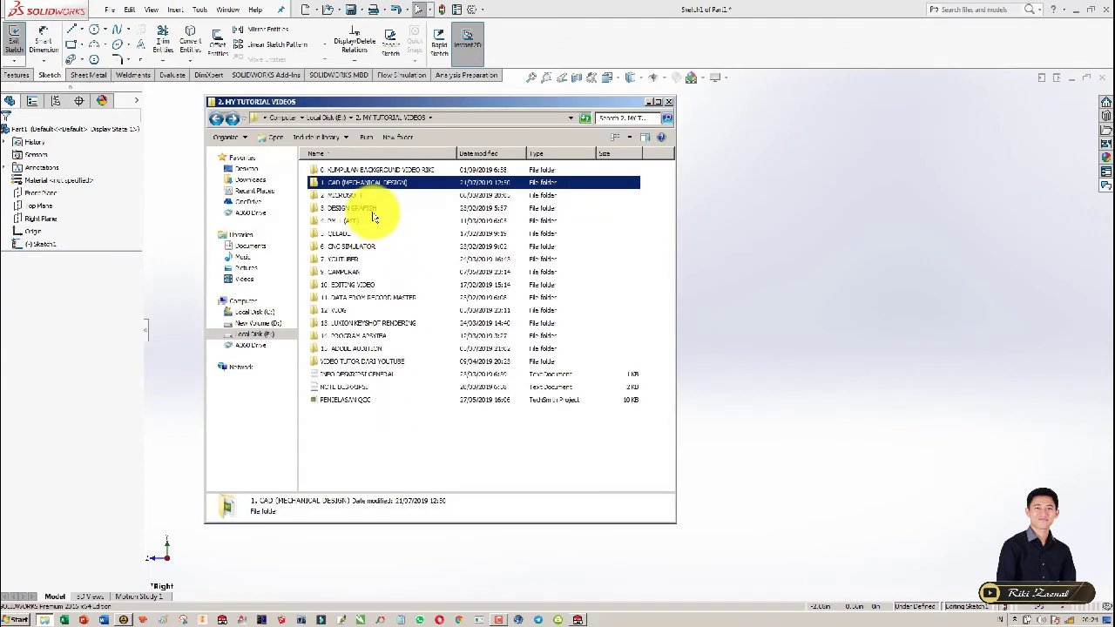
double_click(357, 183)
double_click(349, 169)
double_click(360, 197)
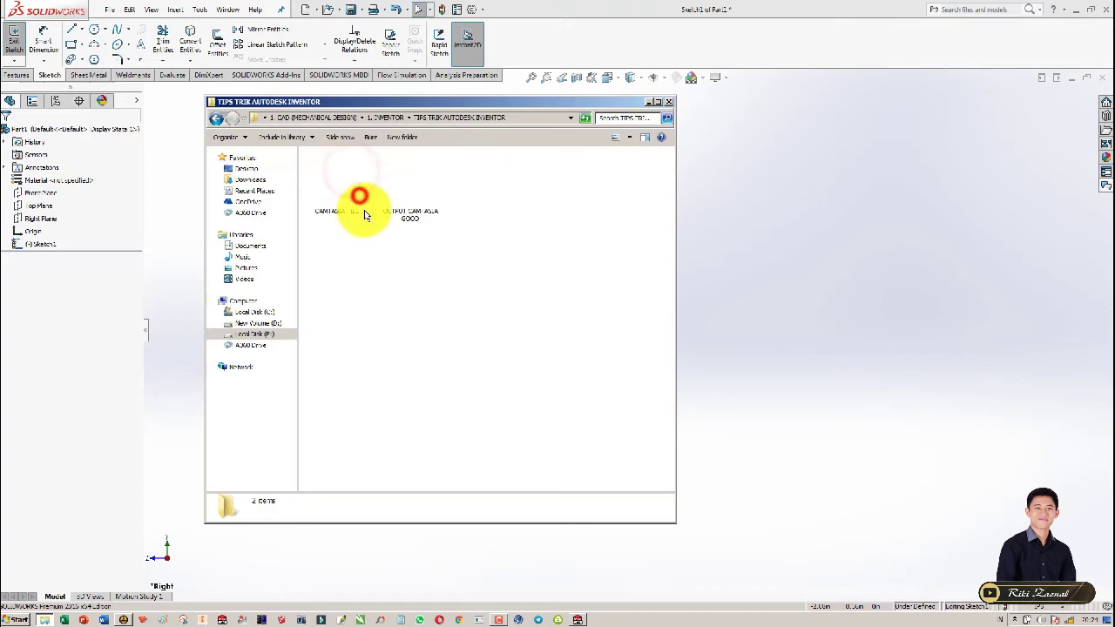
double_click(401, 192)
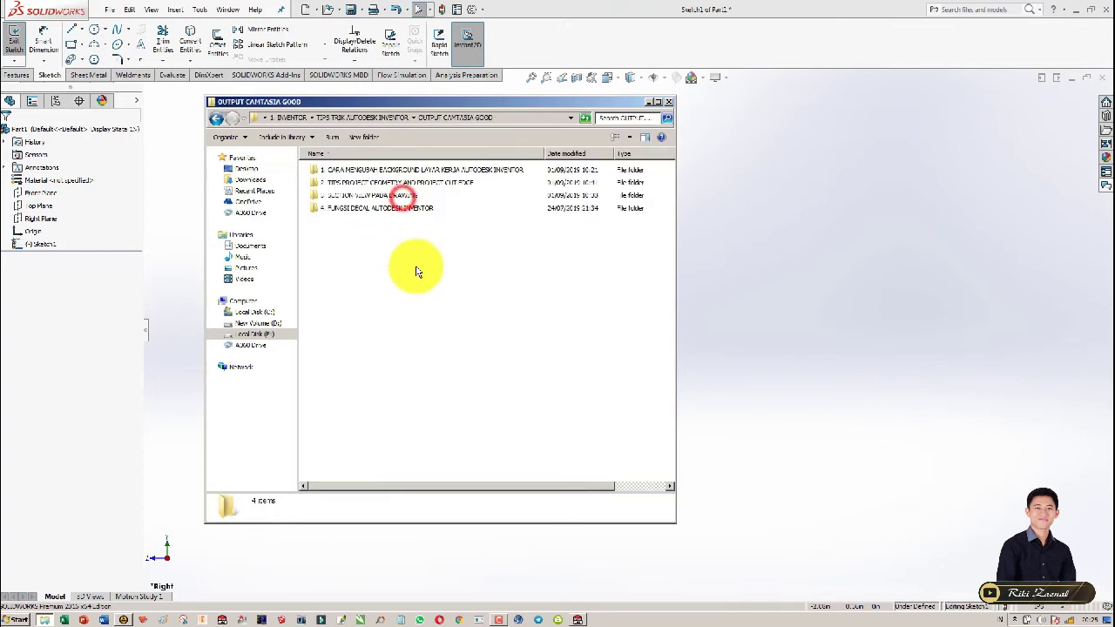
key(alt+Up)
double_click(400, 209)
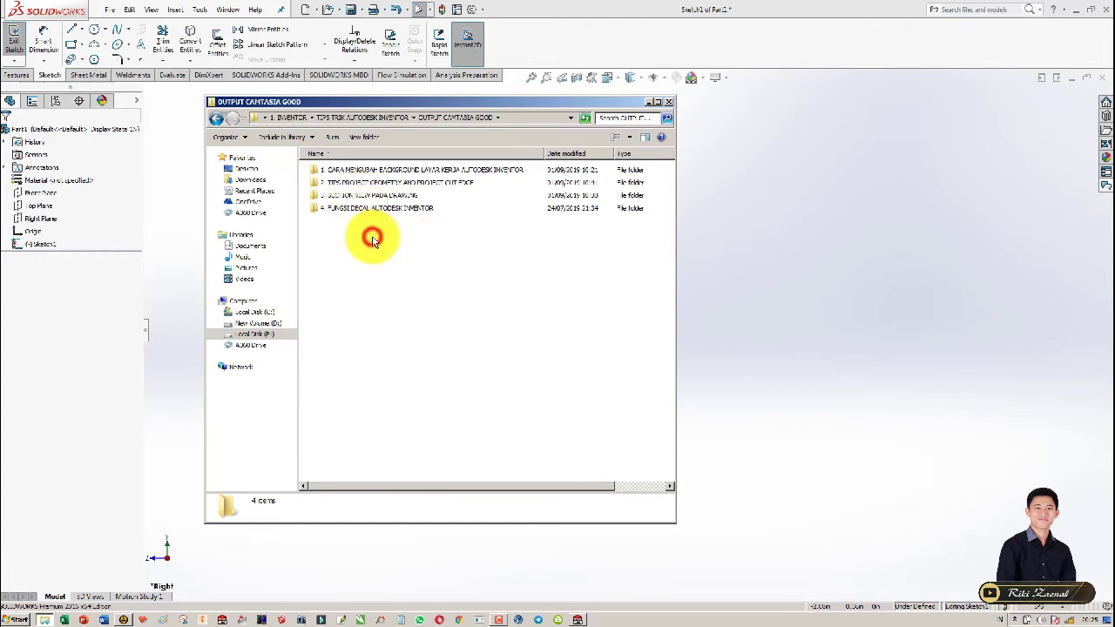
key(BackSpace)
double_click(338, 183)
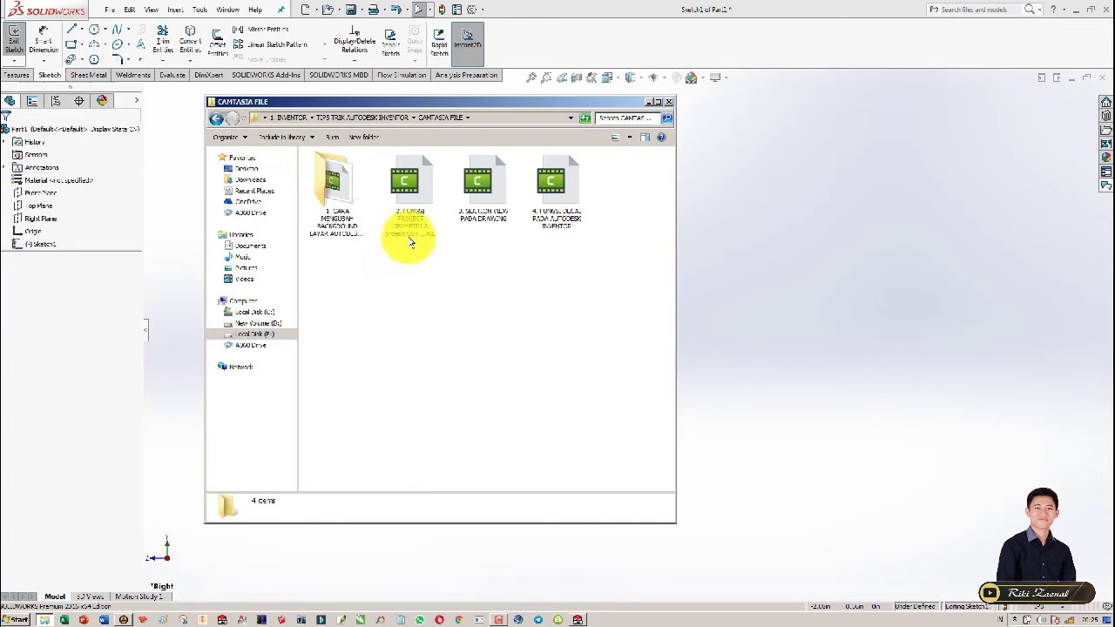
click(760, 315)
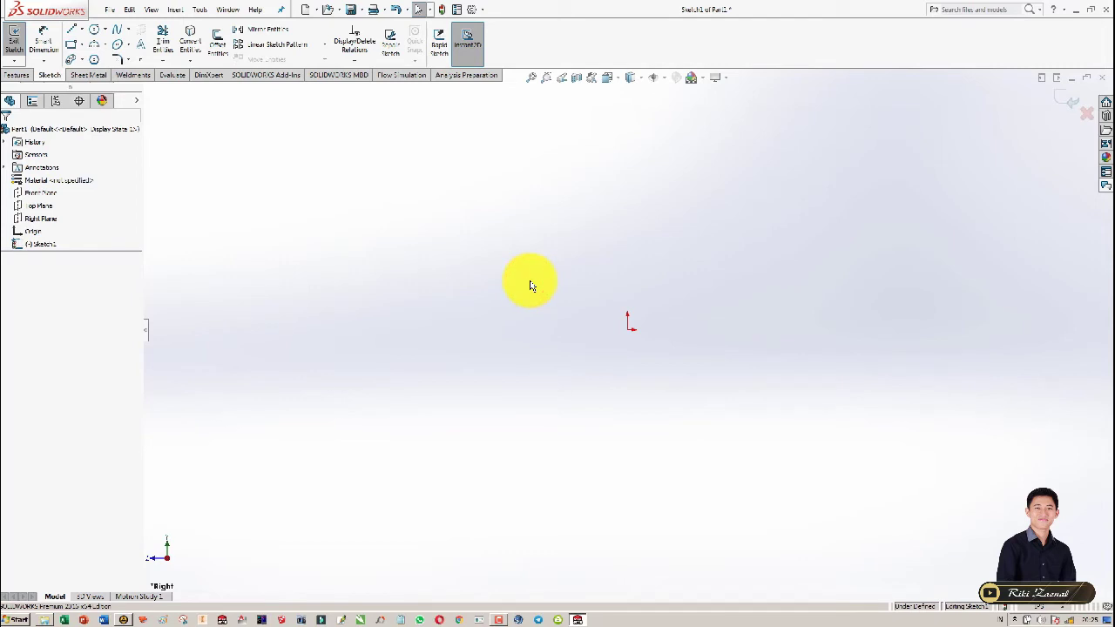
Sketch a rectangle spanning from up-left of the origin to its lower-right corner
click(191, 64)
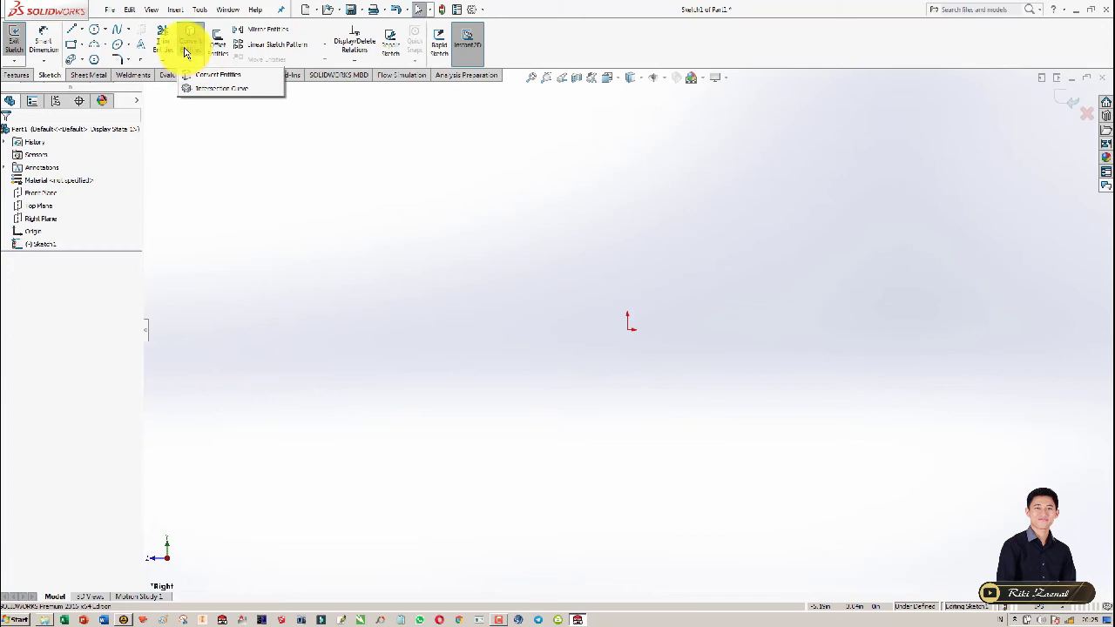
click(263, 195)
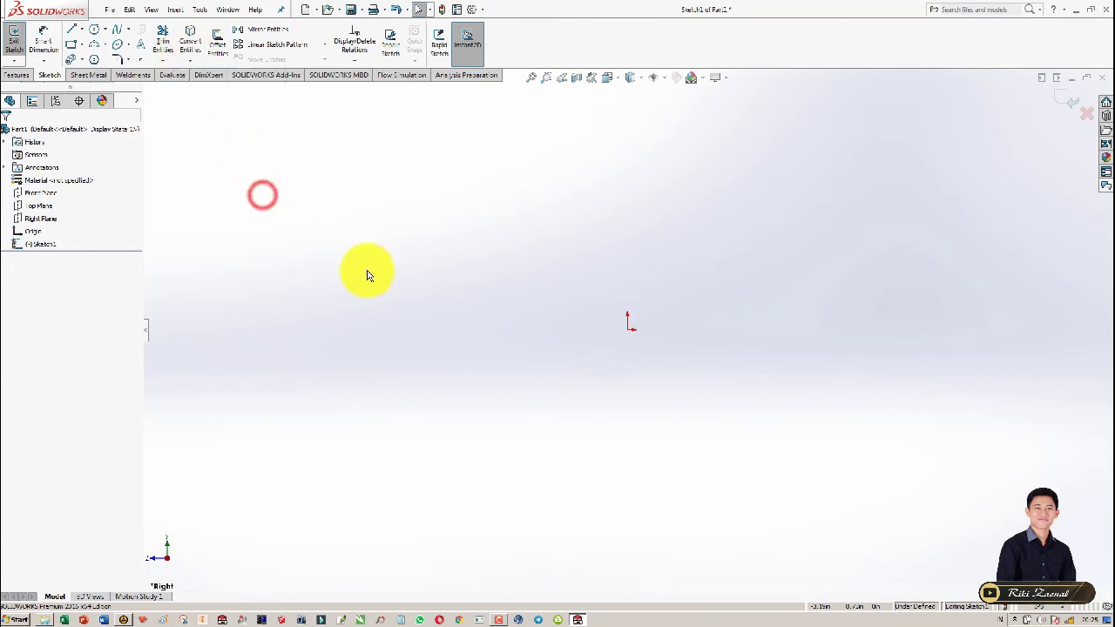
key(r)
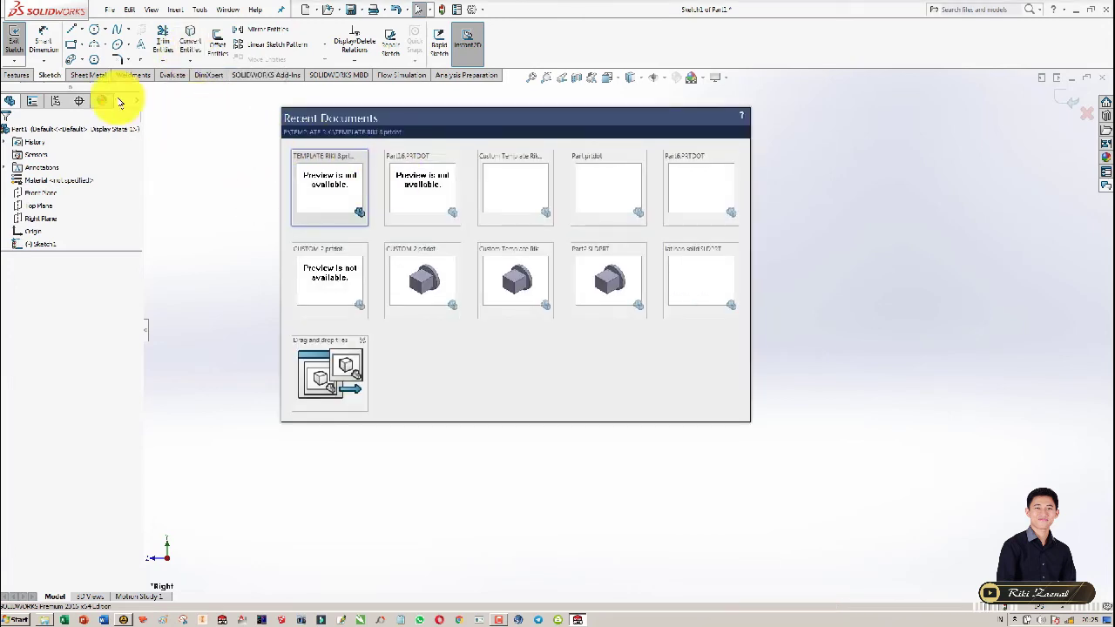
key(Escape)
click(70, 44)
click(475, 263)
click(911, 489)
click(1067, 99)
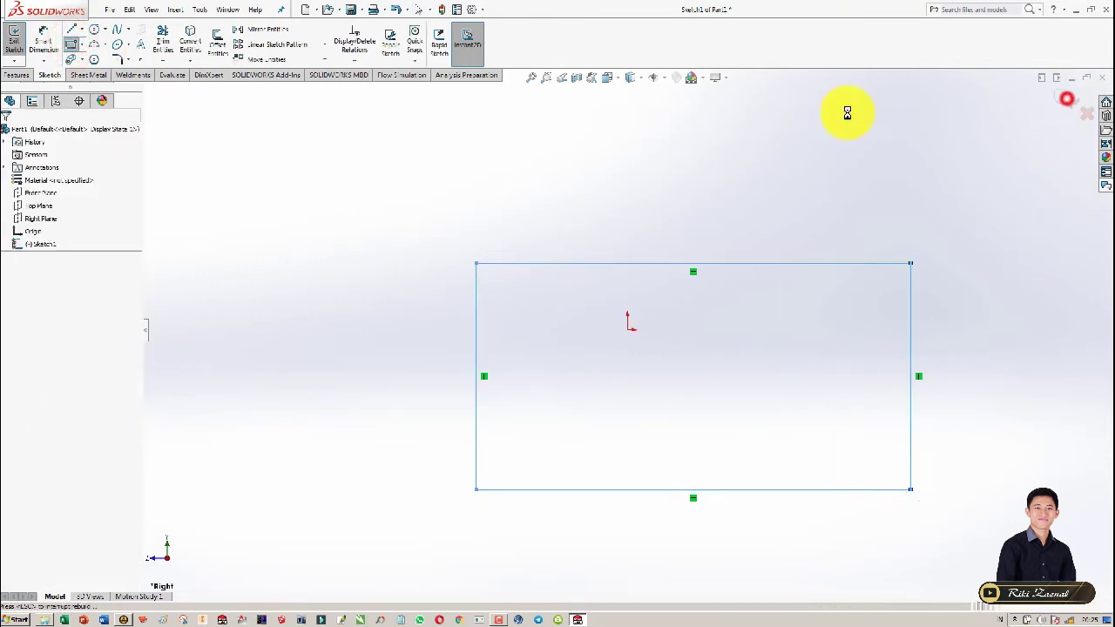
Extrude the rectangle into a deep solid block, Boss-Extrude1
click(18, 74)
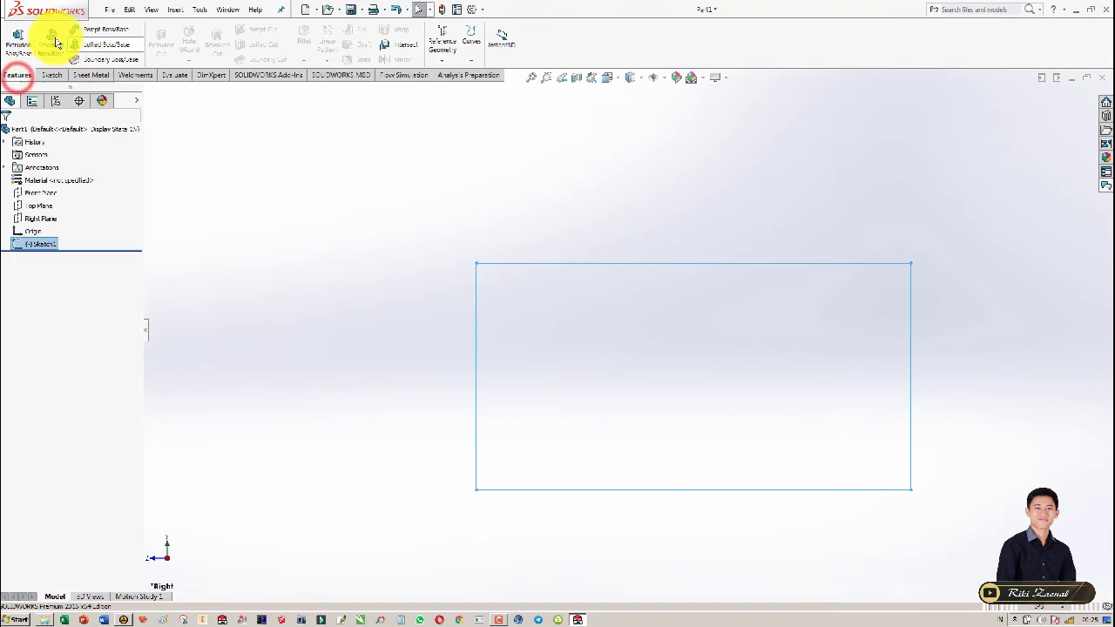
click(19, 39)
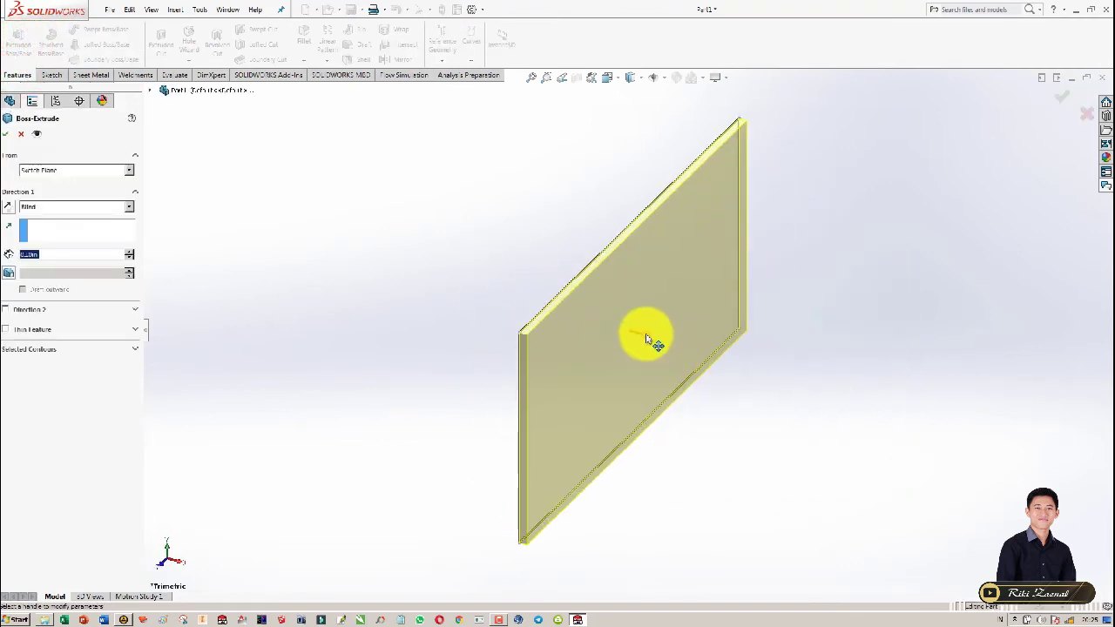
drag(646, 340, 765, 372)
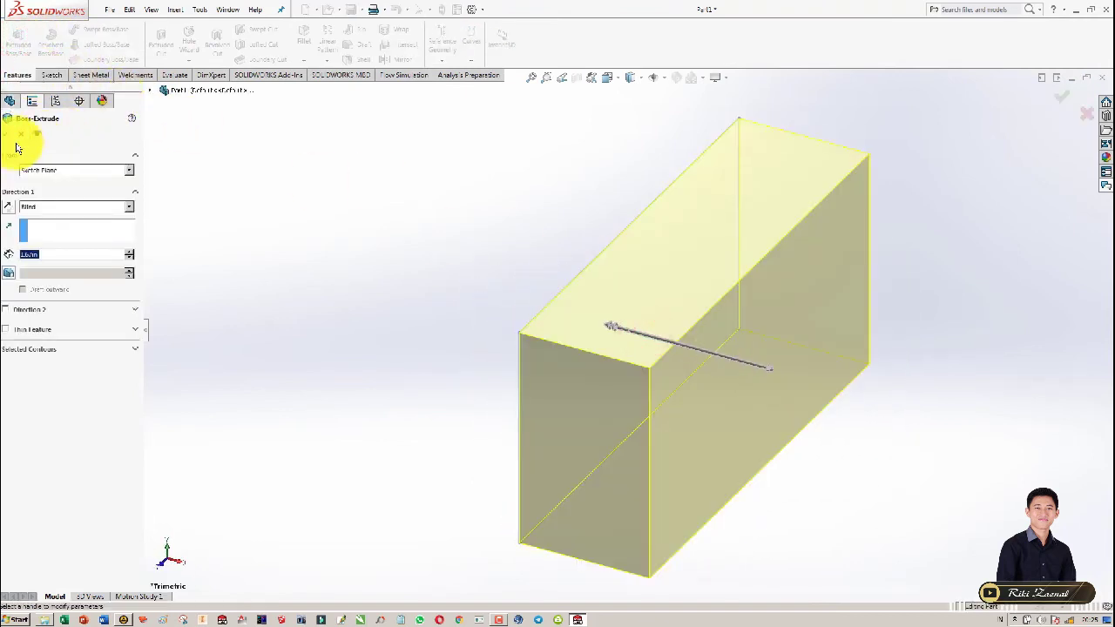
click(21, 134)
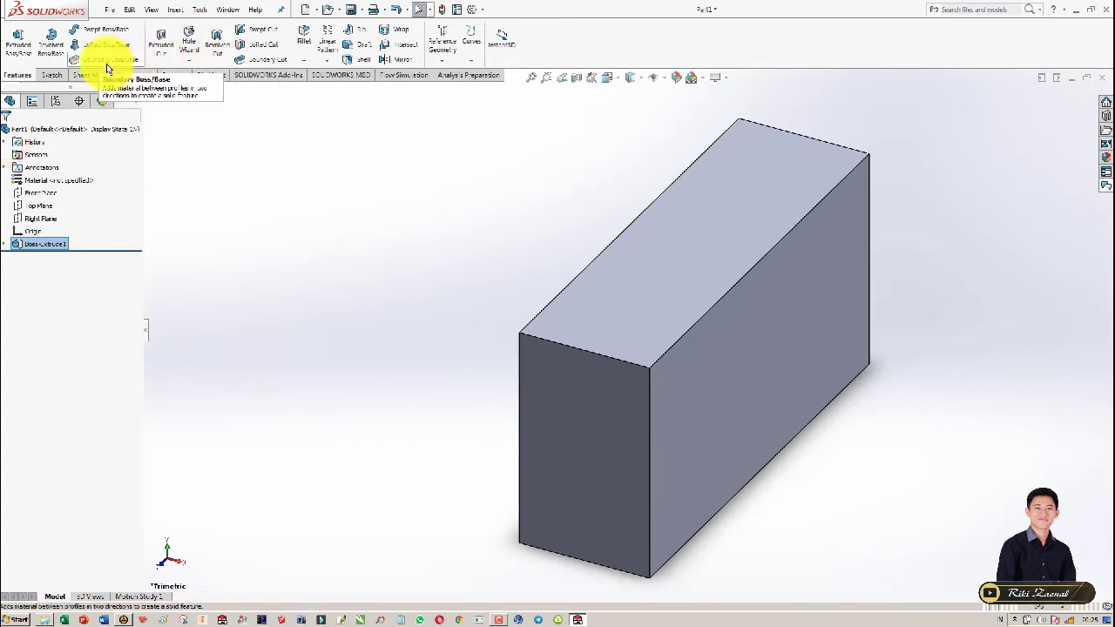
Sketch a three-point arc slot on the block's side face
click(53, 74)
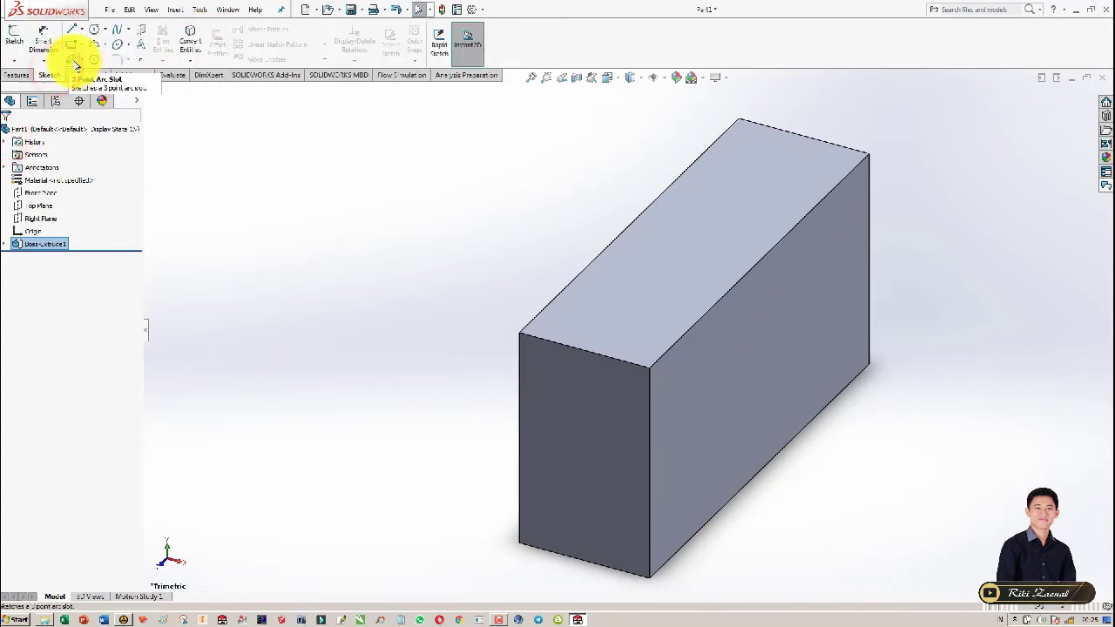
click(73, 57)
click(767, 376)
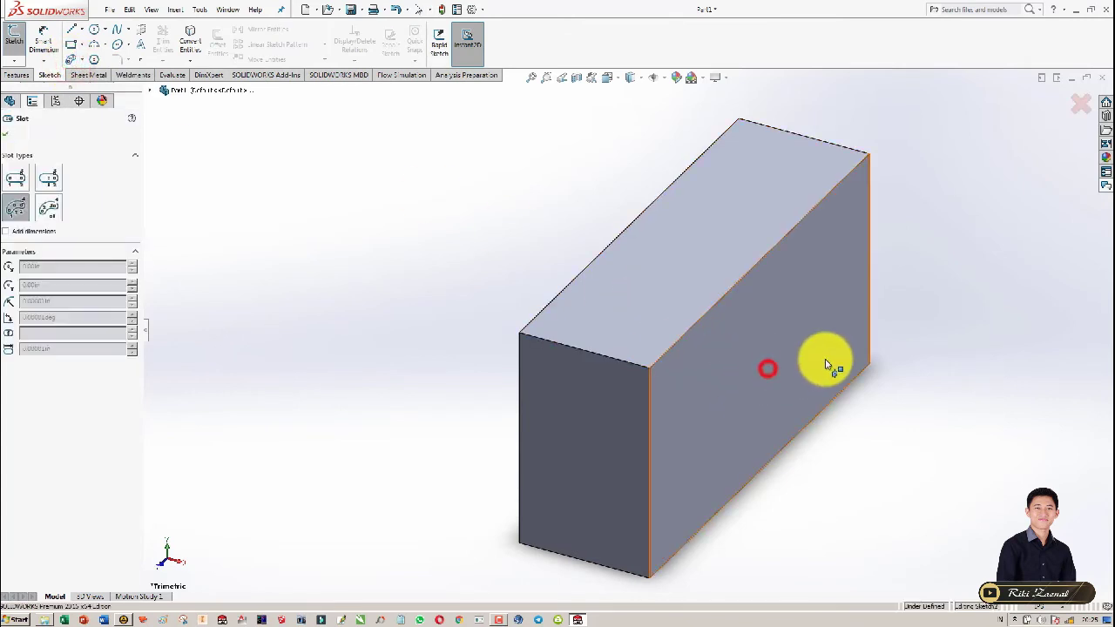
click(778, 366)
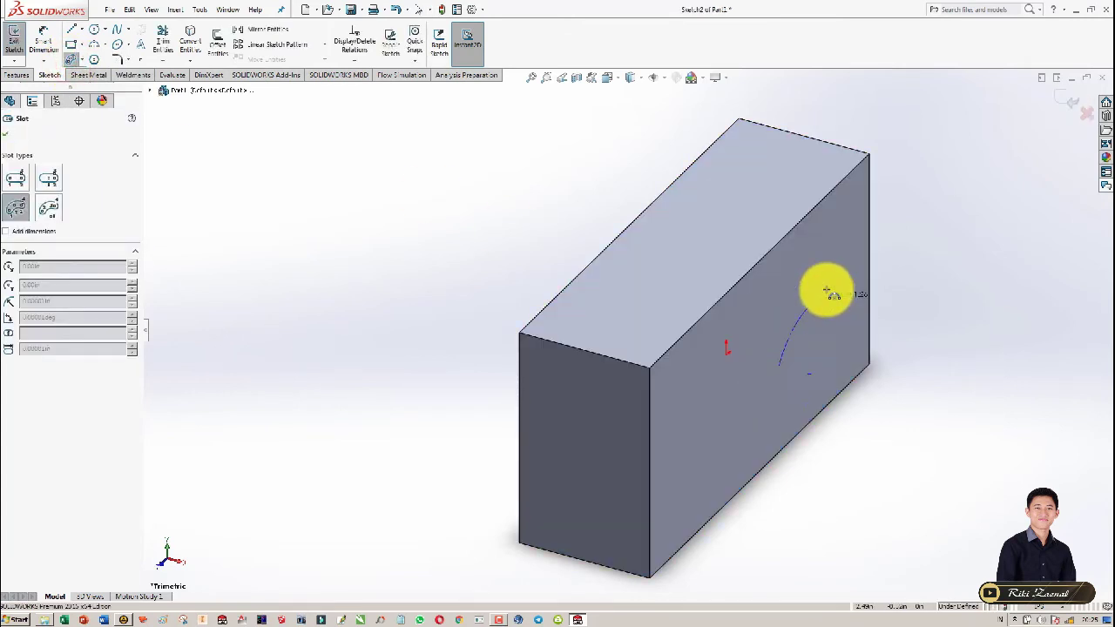
click(828, 263)
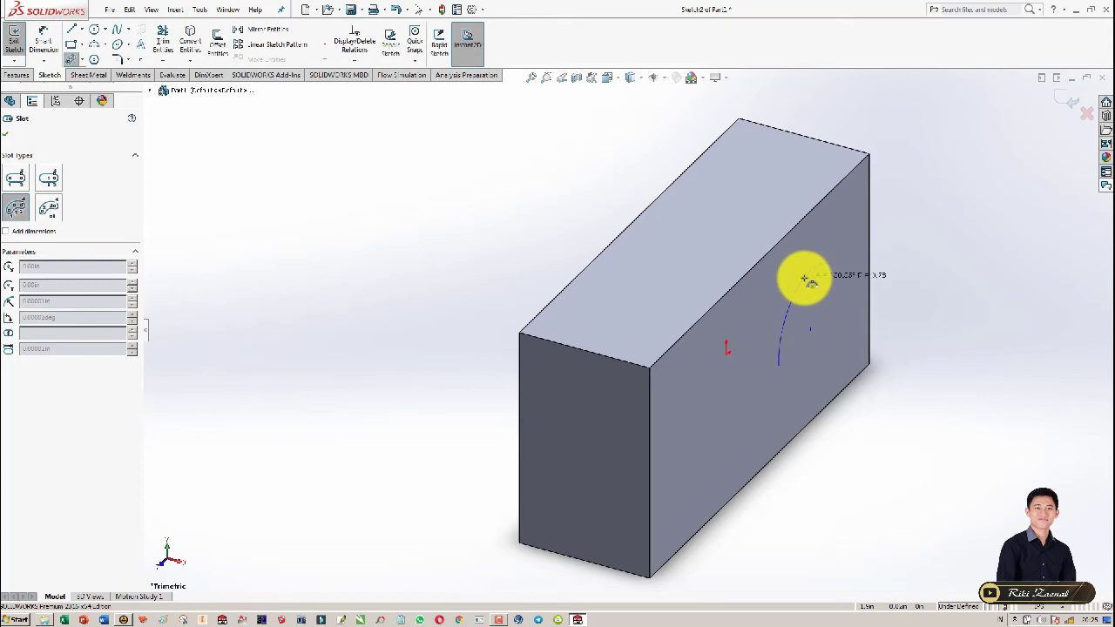
click(800, 277)
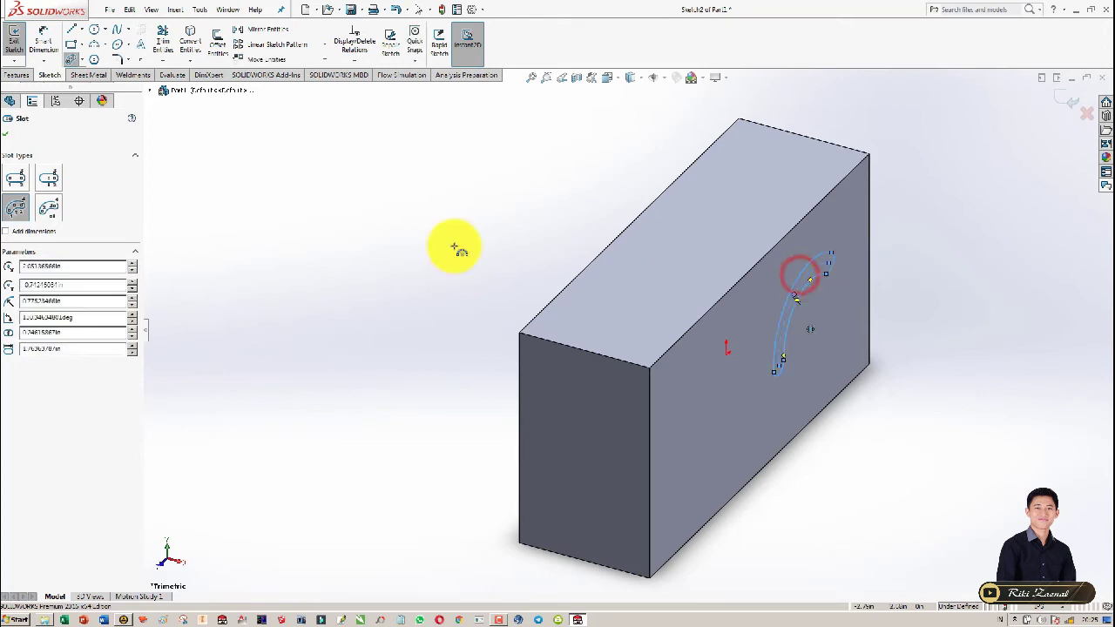
Extrude the arc slot outward as the curved boss Boss-Extrude2
click(16, 75)
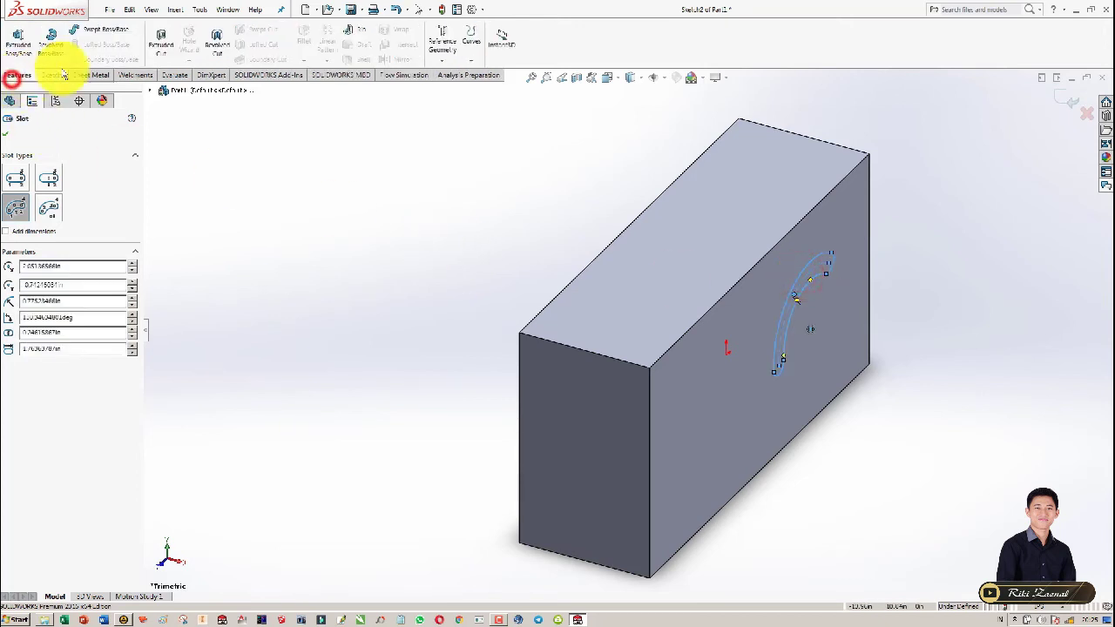
click(17, 44)
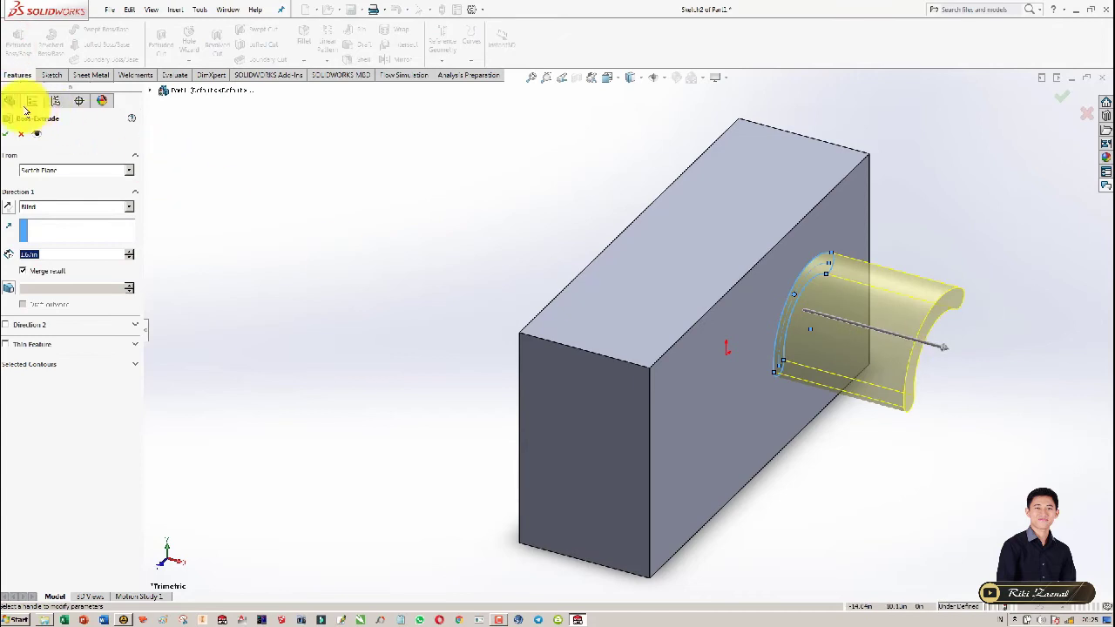
click(7, 135)
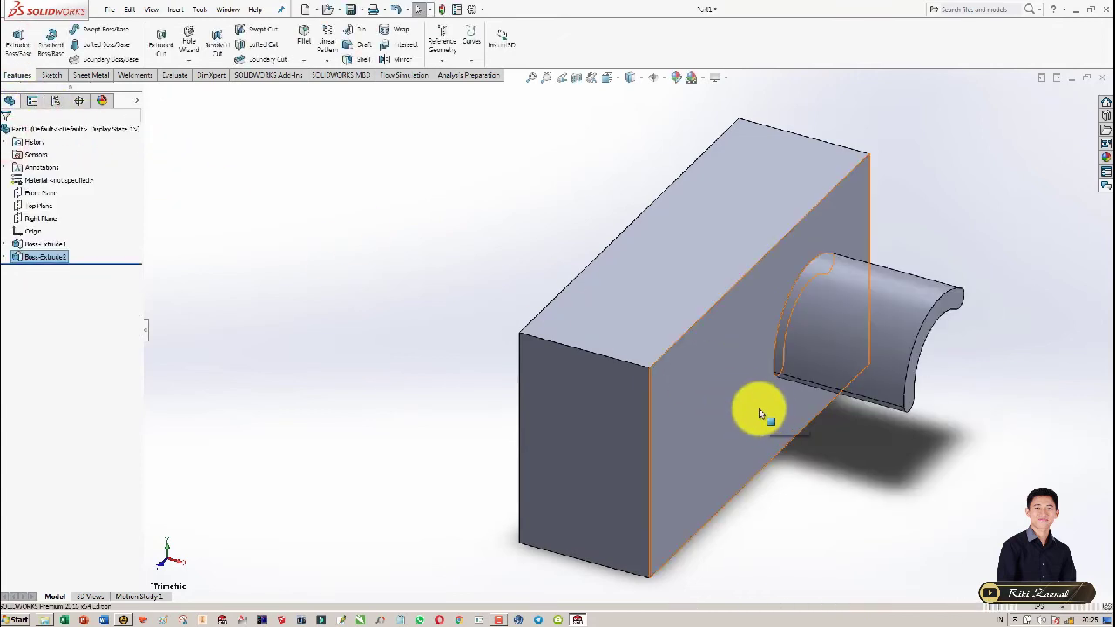
ctrl+middle_drag(747, 410, 509, 400)
click(834, 381)
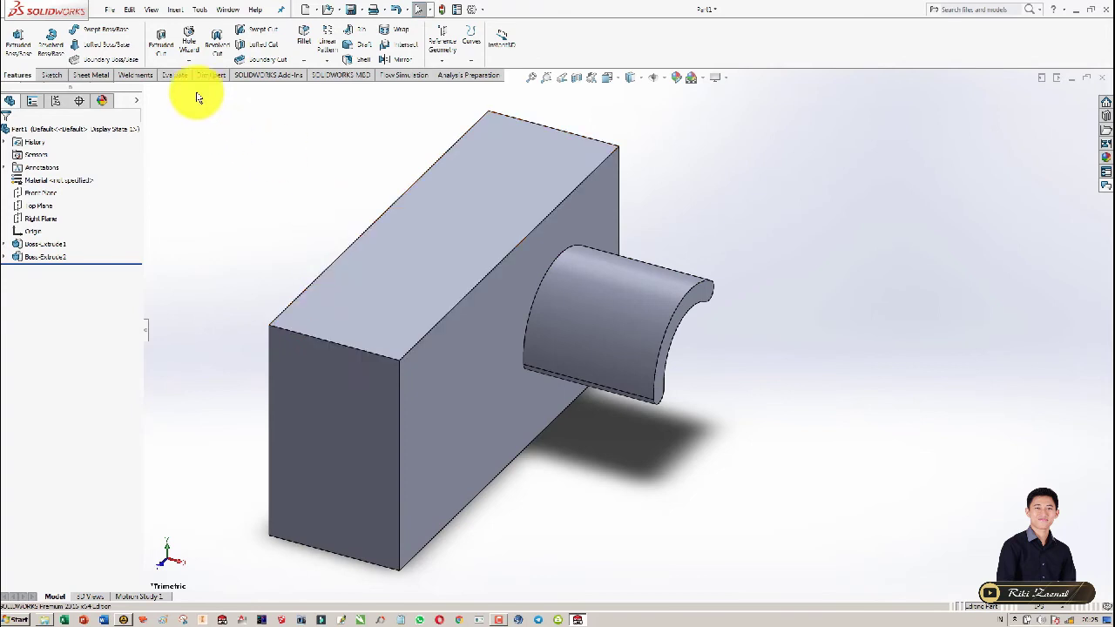
click(52, 76)
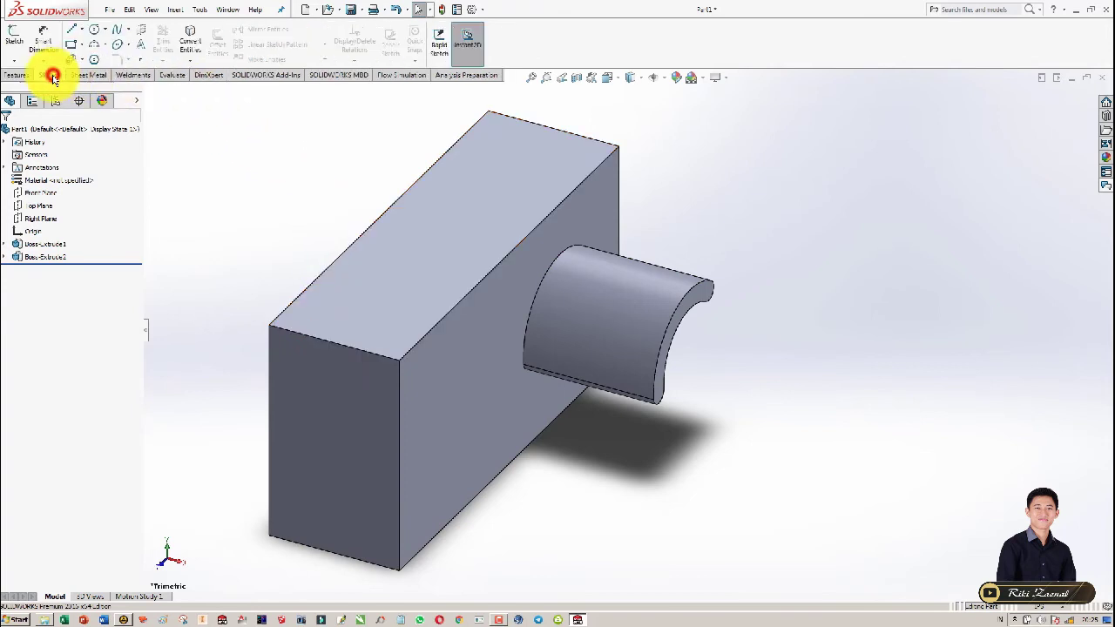
click(189, 59)
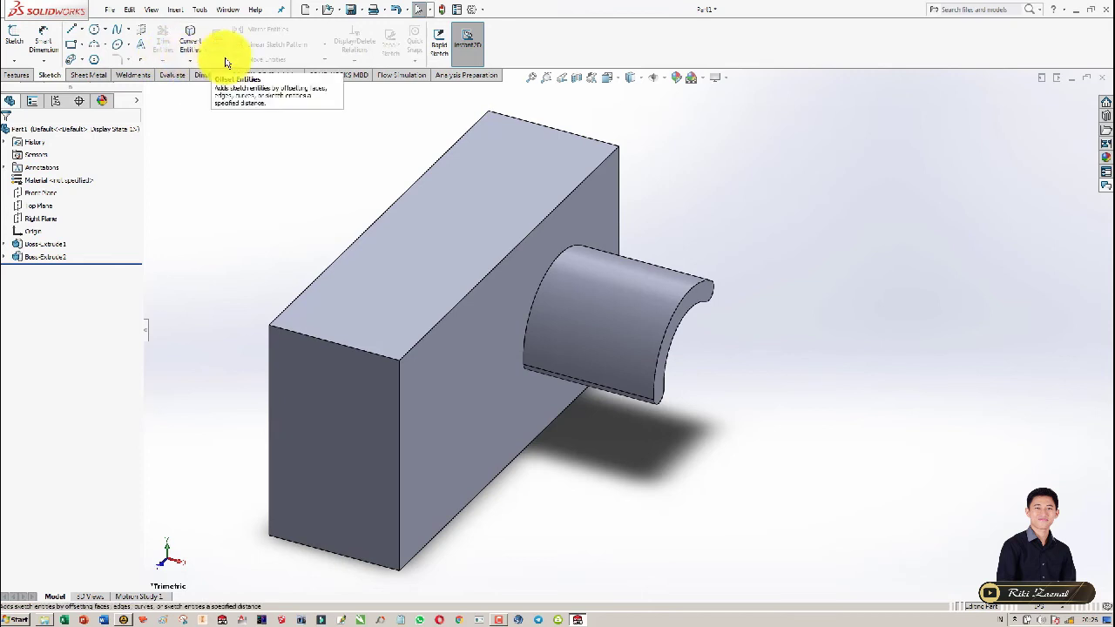
click(287, 212)
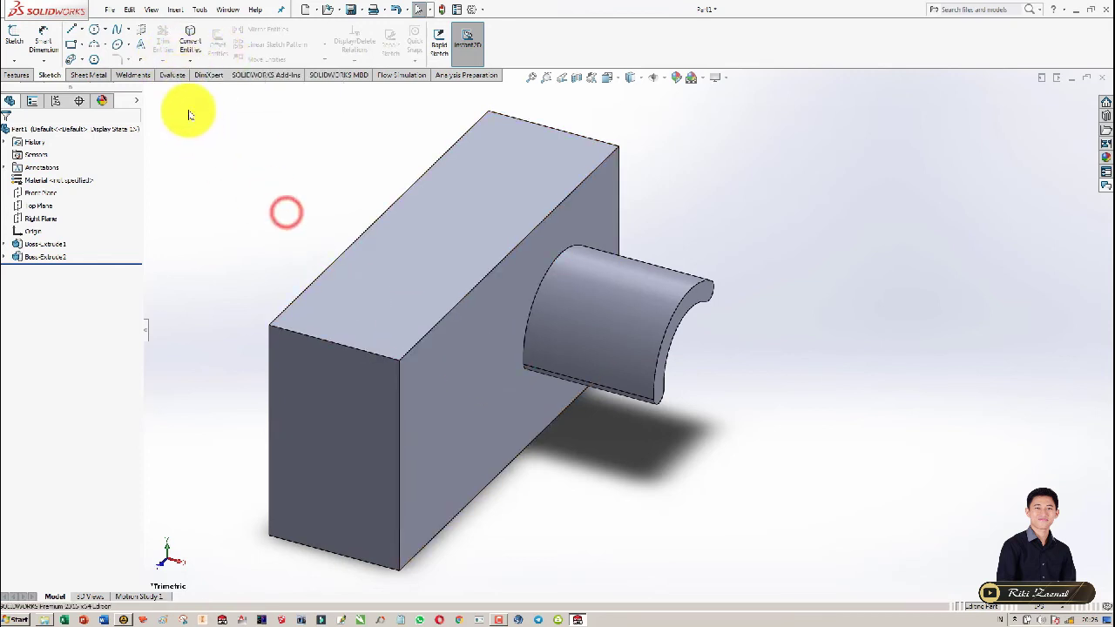
Create reference plane Plane2 offset from the curved boss's end face
click(142, 29)
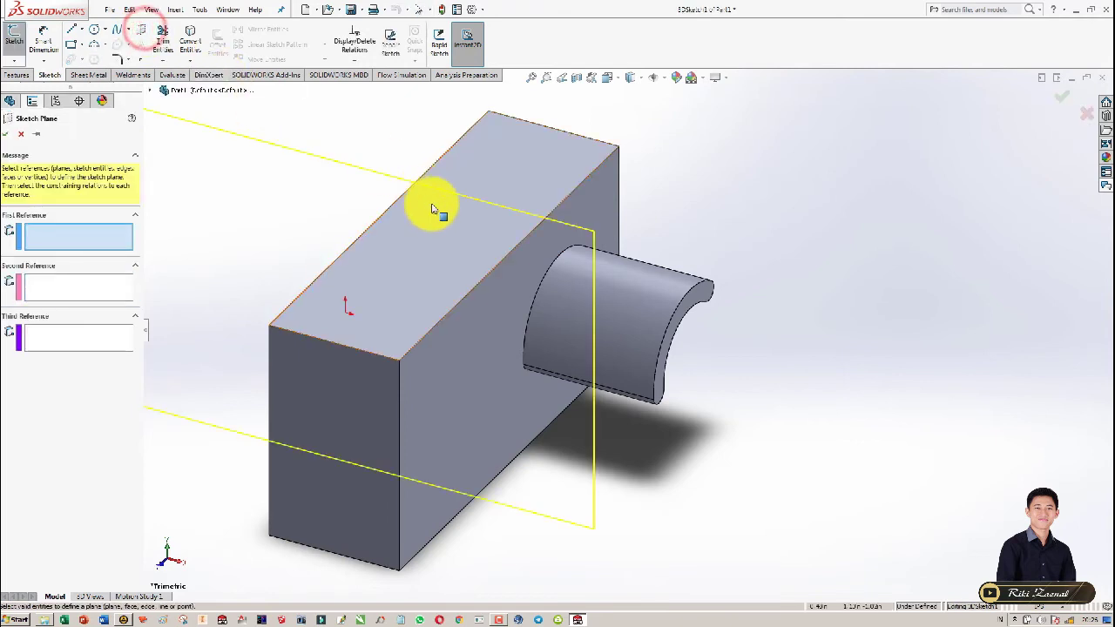
middle_drag(610, 311, 510, 294)
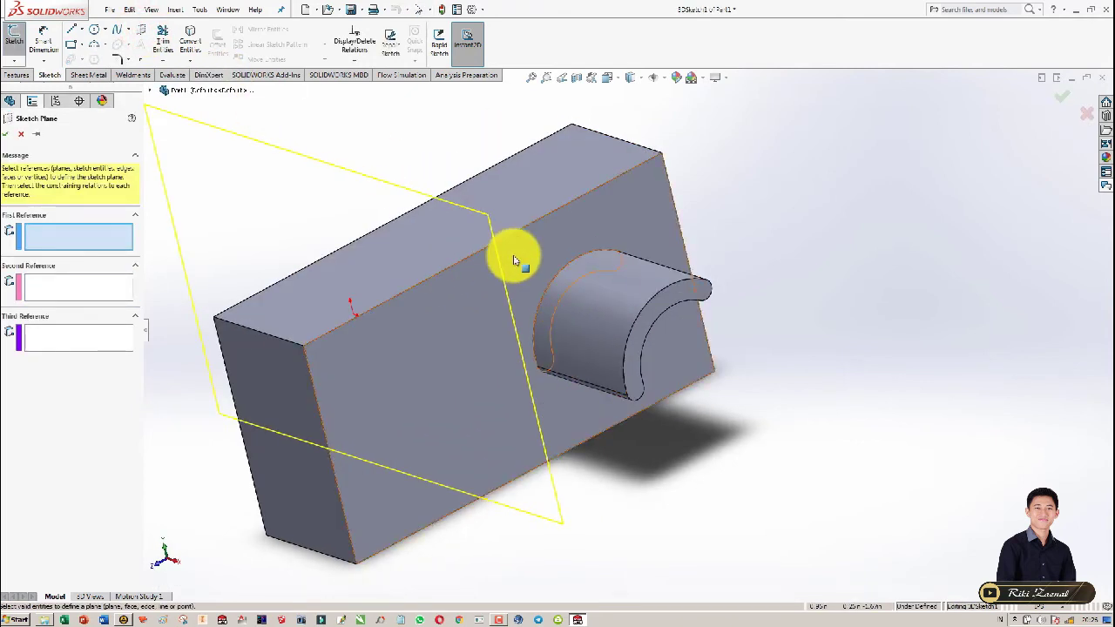
mouse_move(514, 253)
middle_down()
mouse_move(506, 272)
mouse_move(530, 259)
mouse_move(572, 284)
mouse_move(618, 266)
middle_up()
key(Escape)
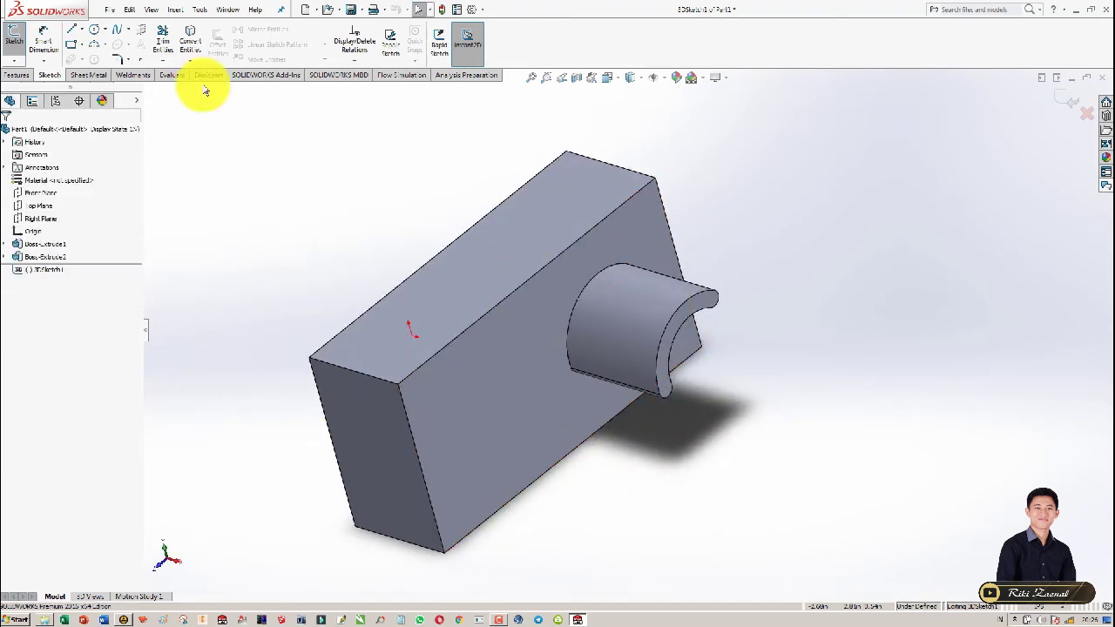
click(140, 30)
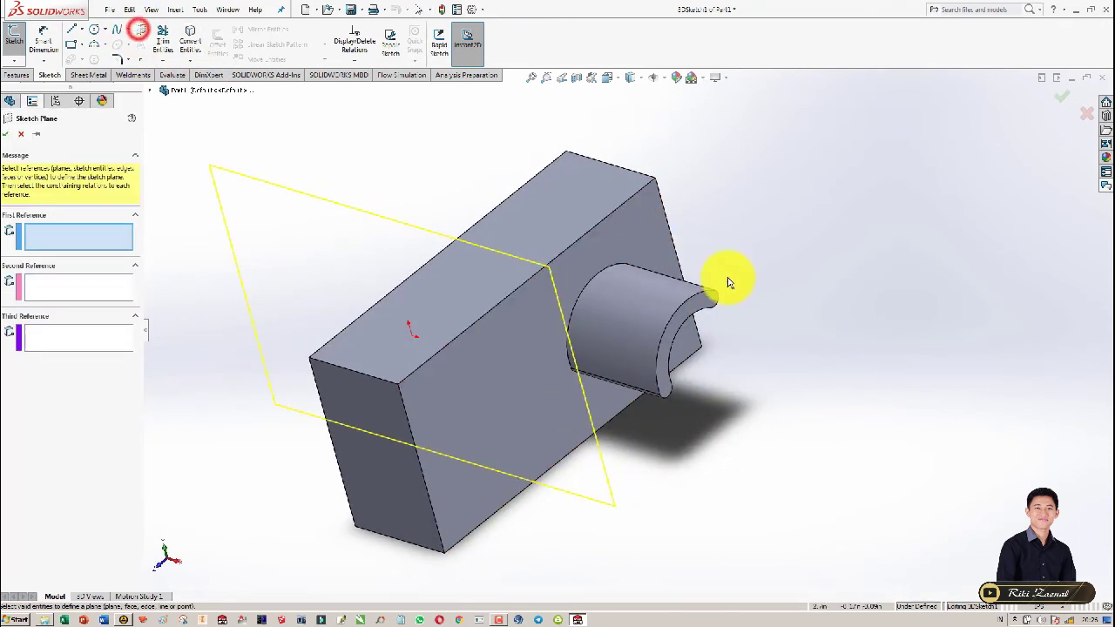
click(684, 315)
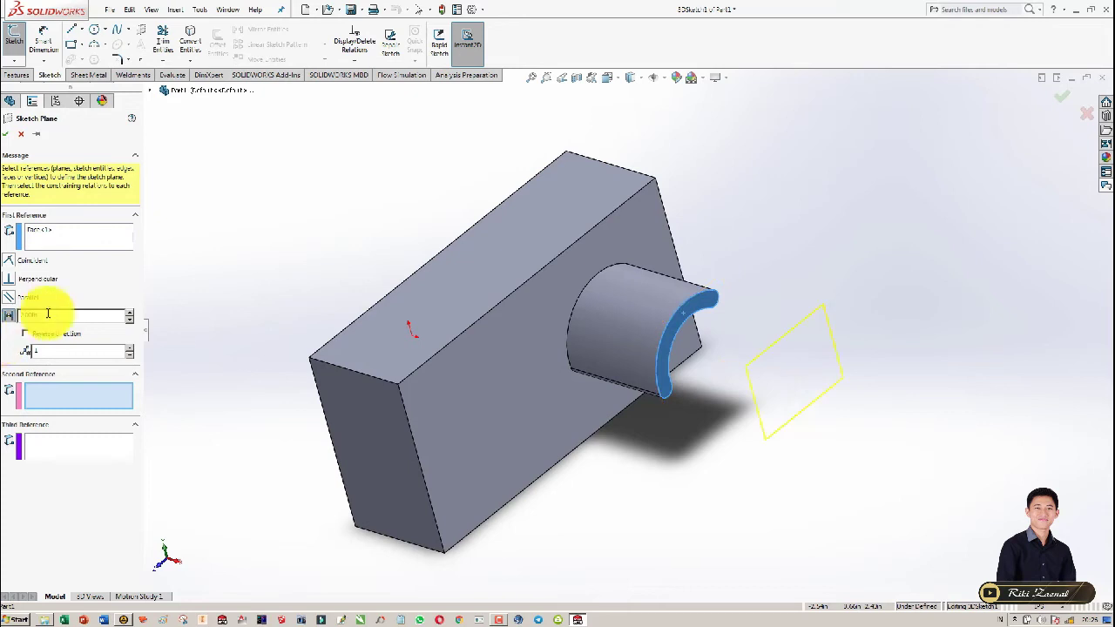
click(6, 134)
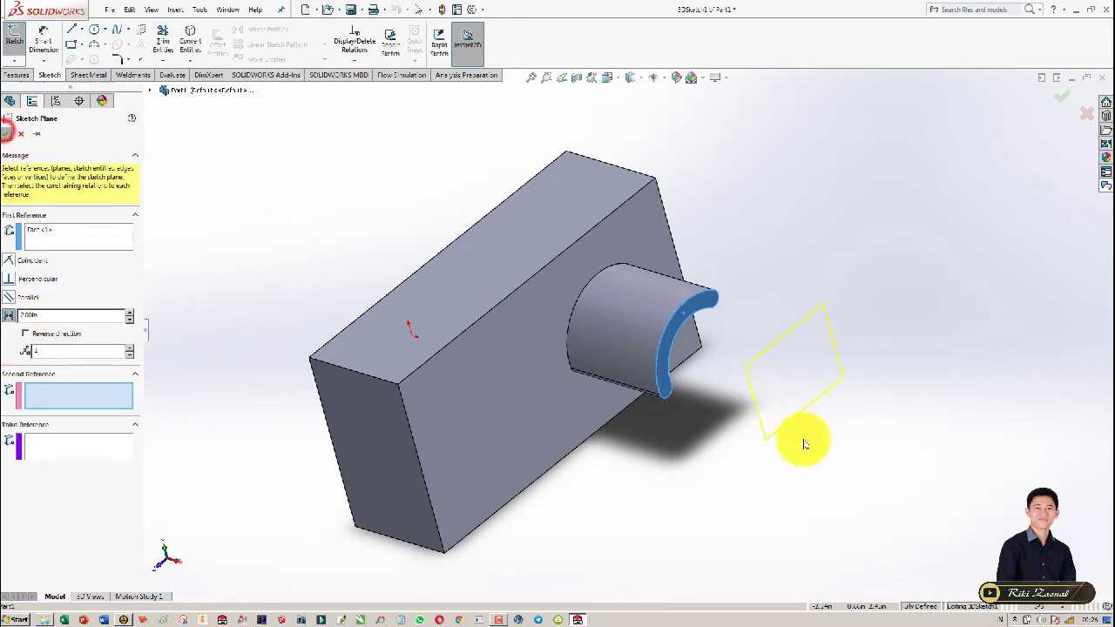
mouse_move(827, 453)
middle_down()
mouse_move(881, 442)
mouse_move(821, 398)
mouse_move(749, 377)
middle_up()
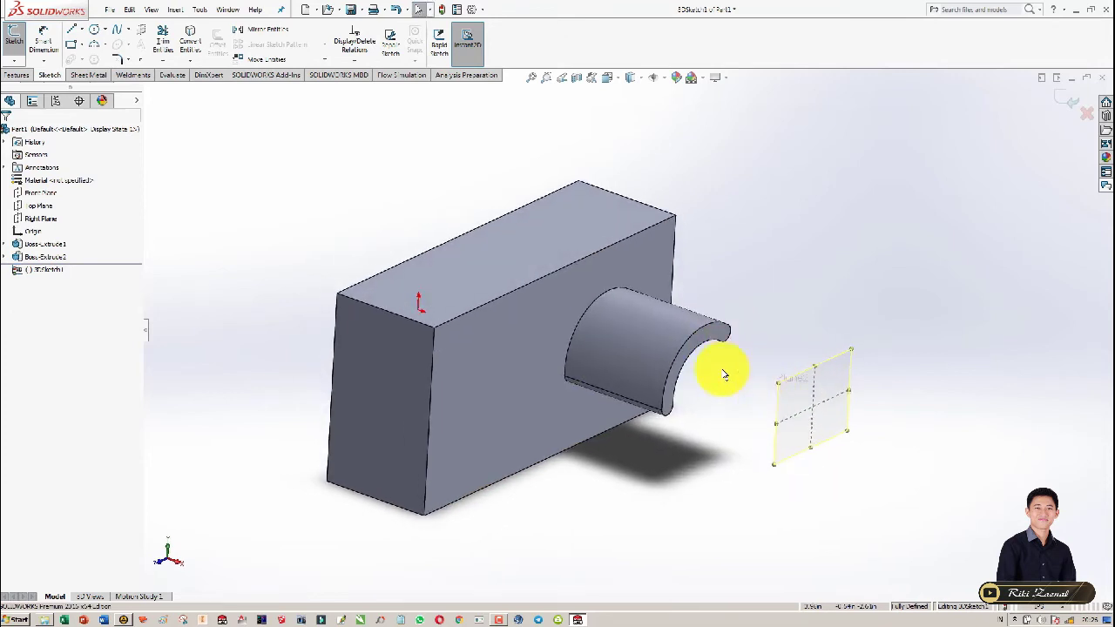
scroll(674, 342, down, 2)
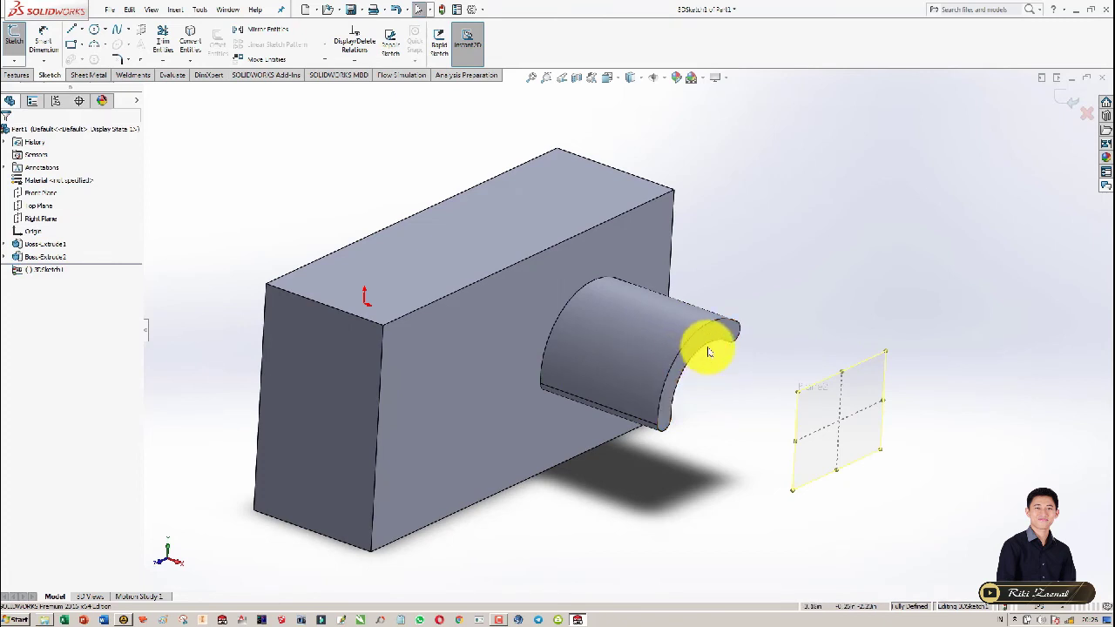
scroll(708, 352, down, 2)
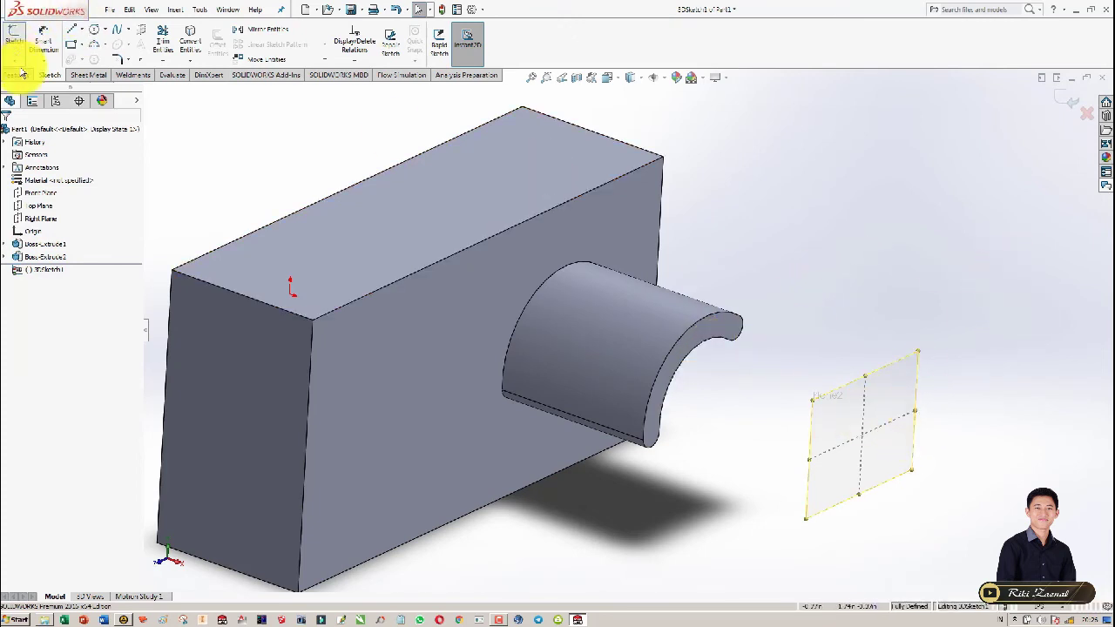
click(16, 39)
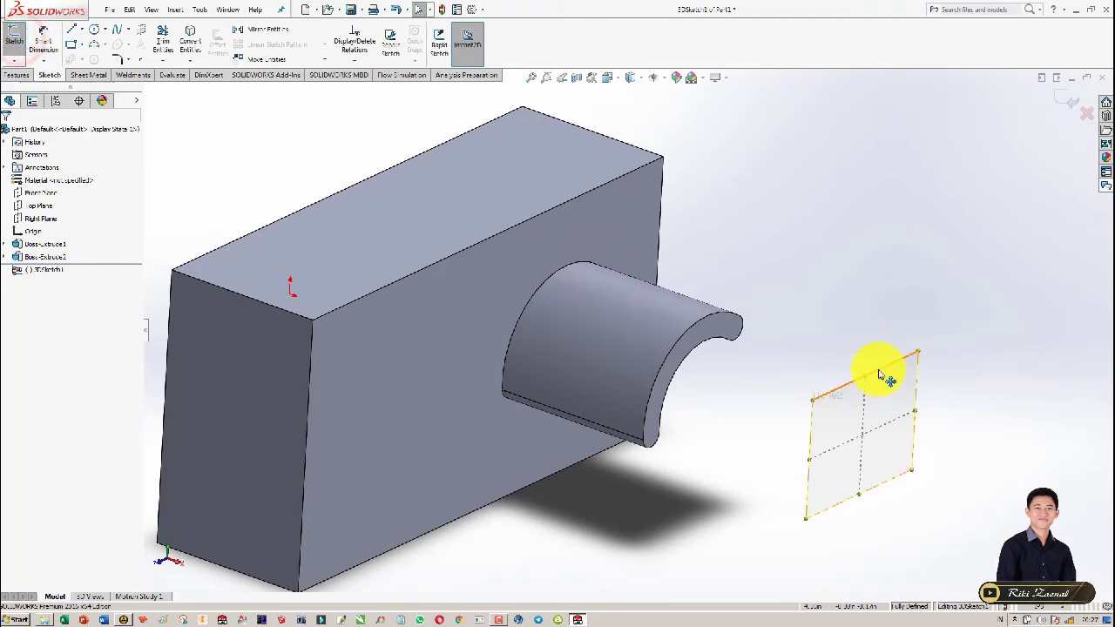
click(984, 396)
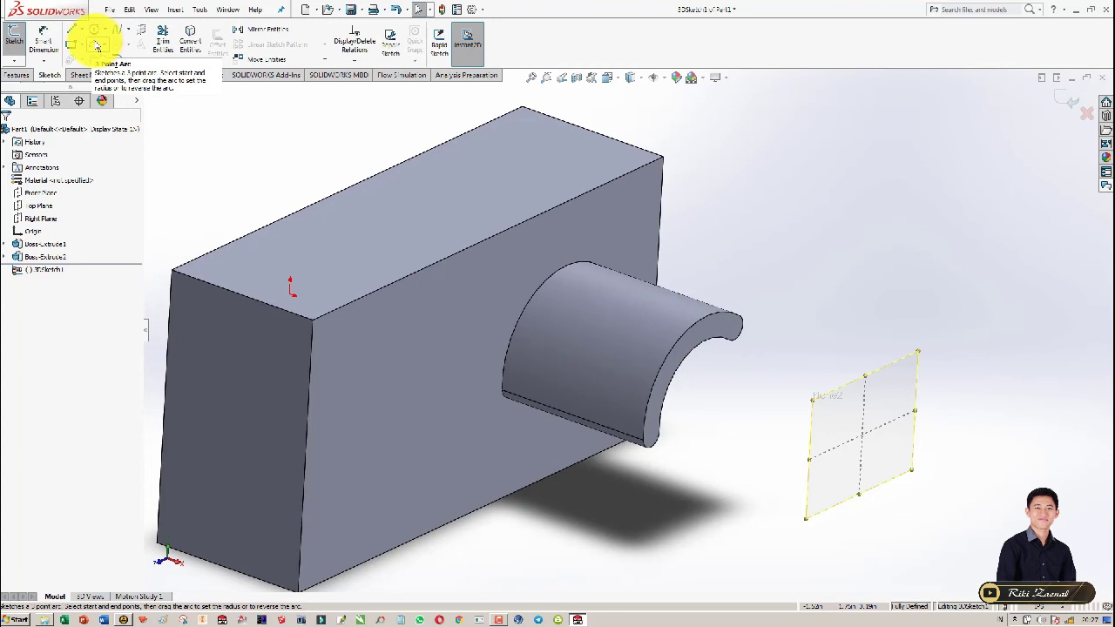
click(598, 213)
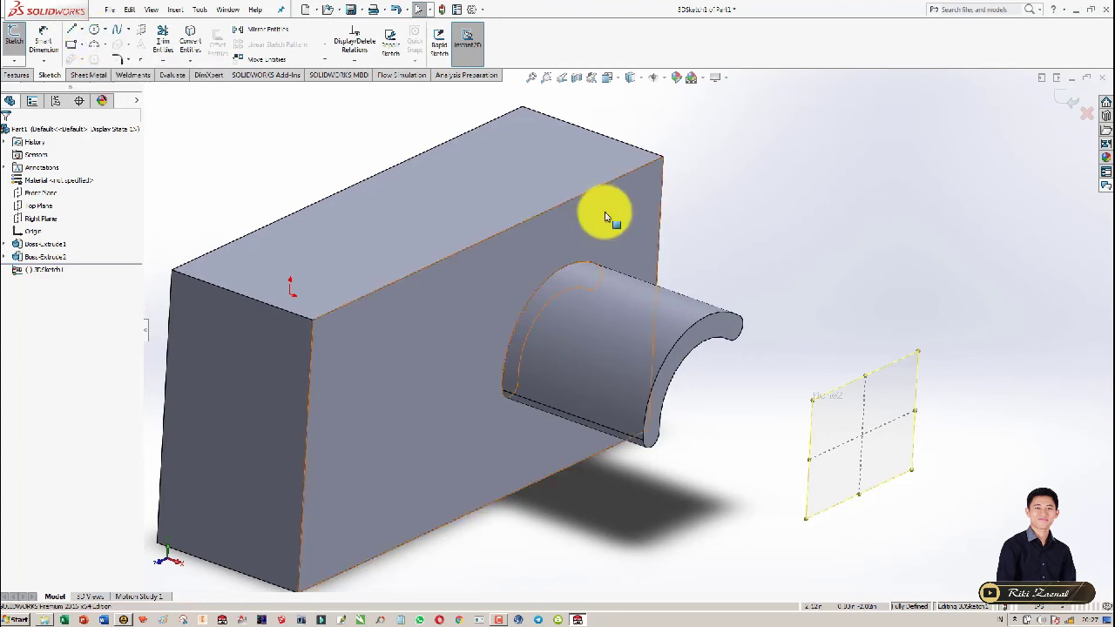
click(193, 43)
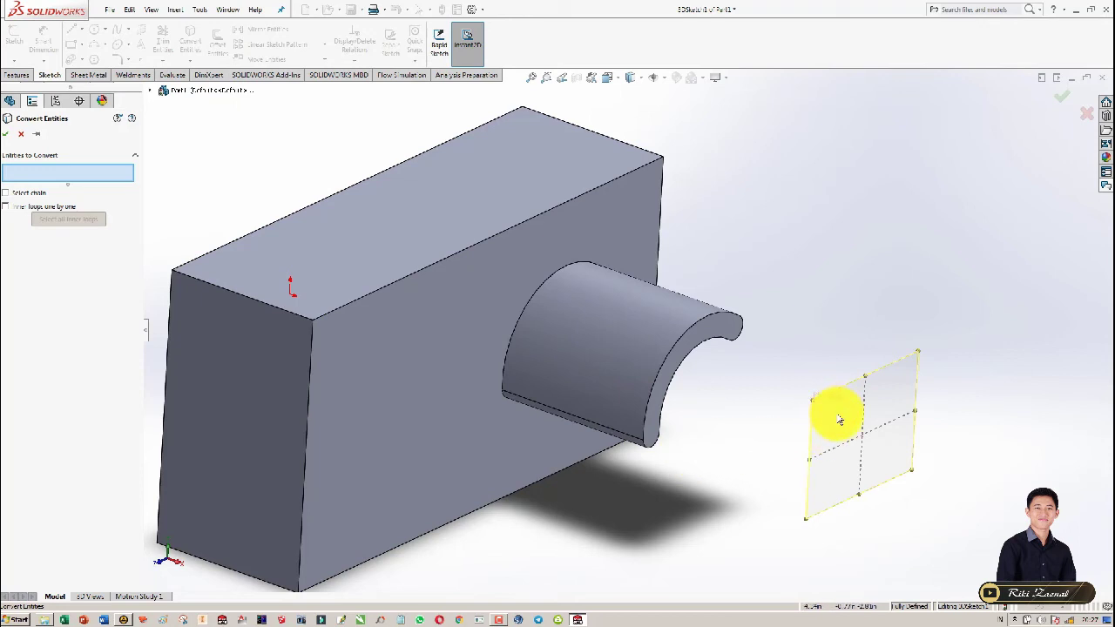
click(702, 353)
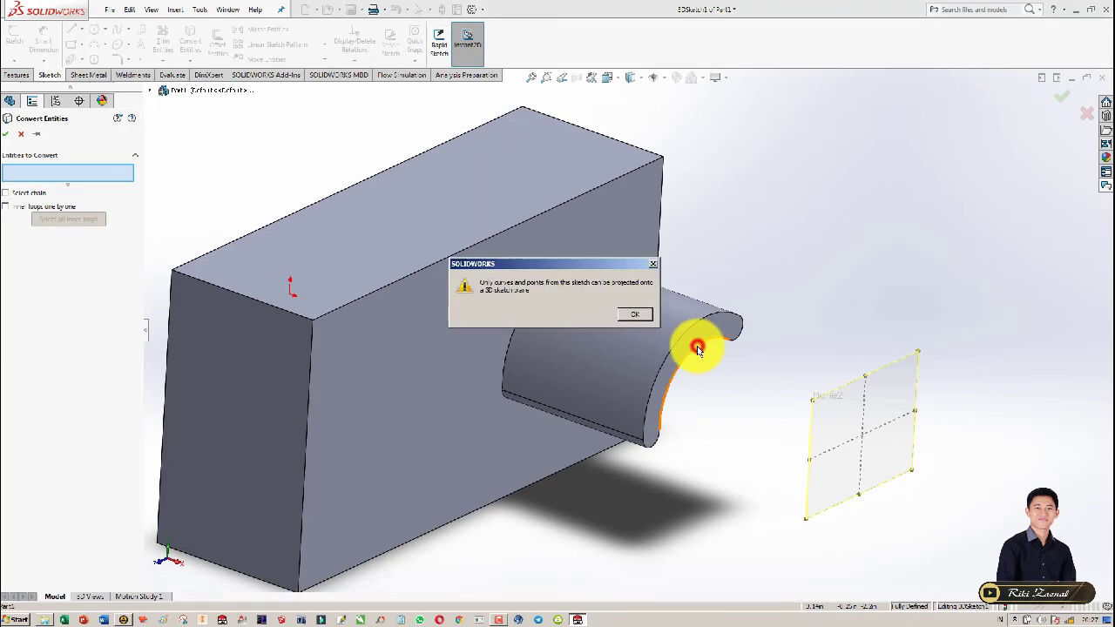
click(620, 319)
click(902, 245)
click(1065, 102)
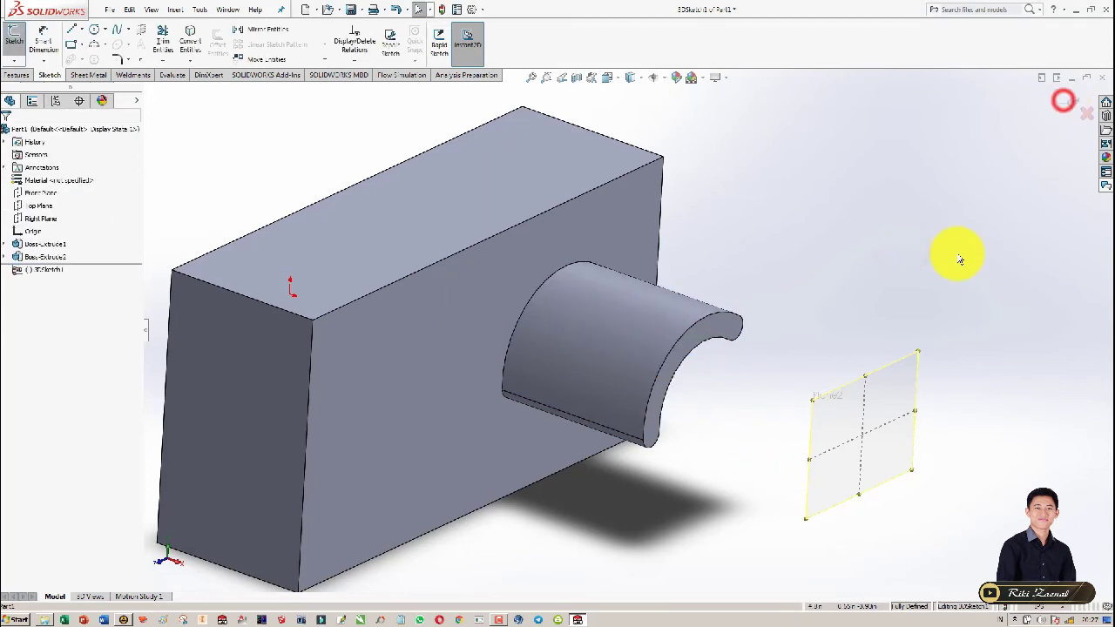
click(16, 41)
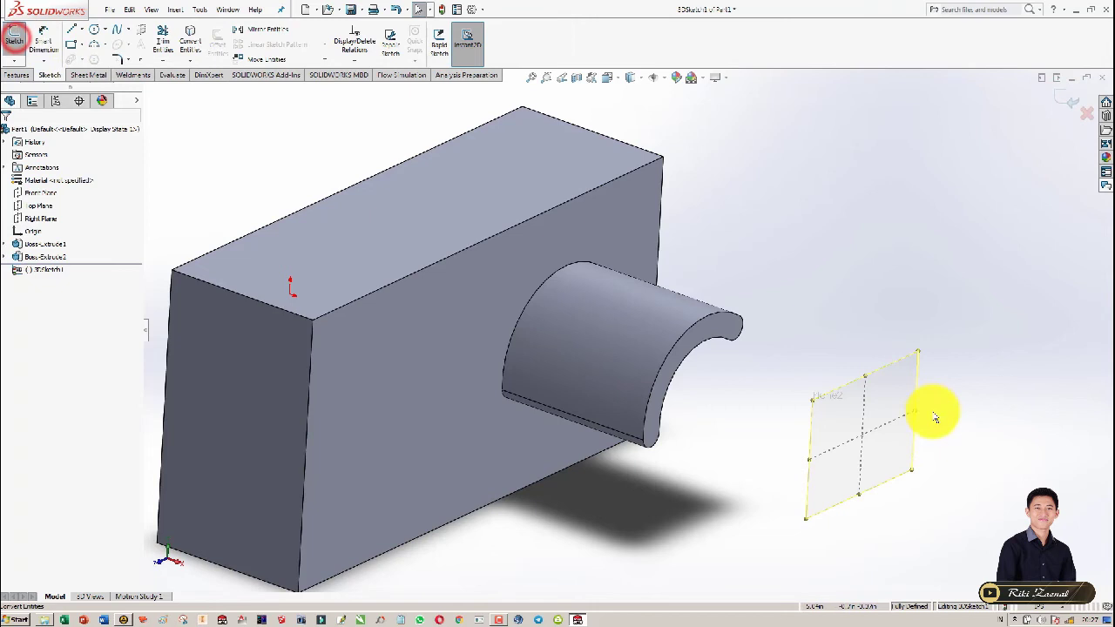
mouse_move(691, 406)
middle_down()
mouse_move(598, 363)
mouse_move(618, 367)
mouse_move(600, 380)
middle_up()
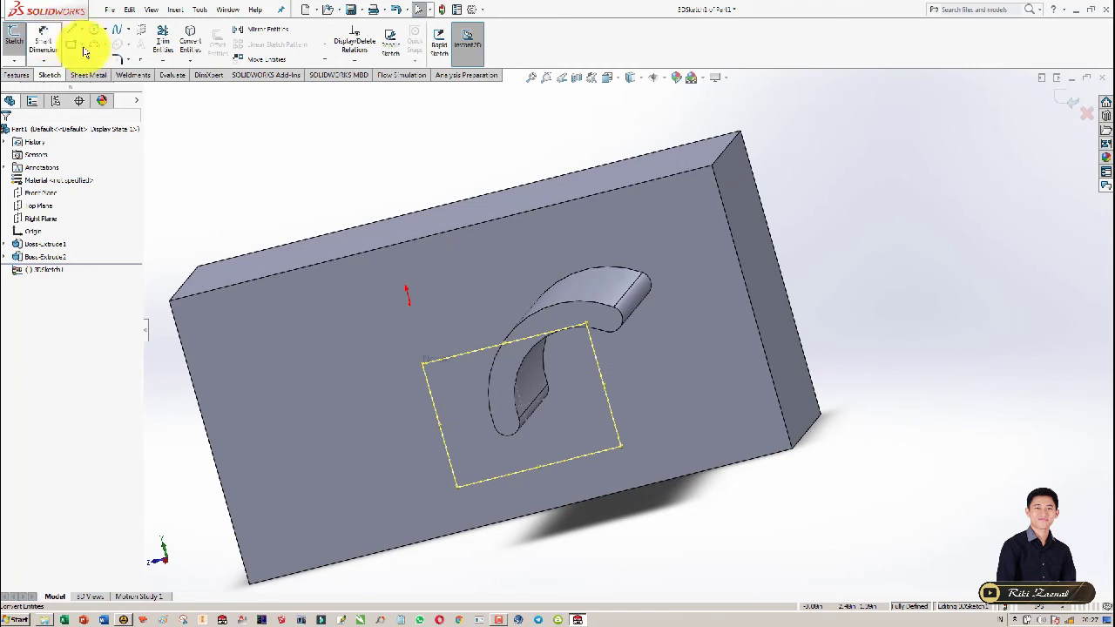
click(191, 41)
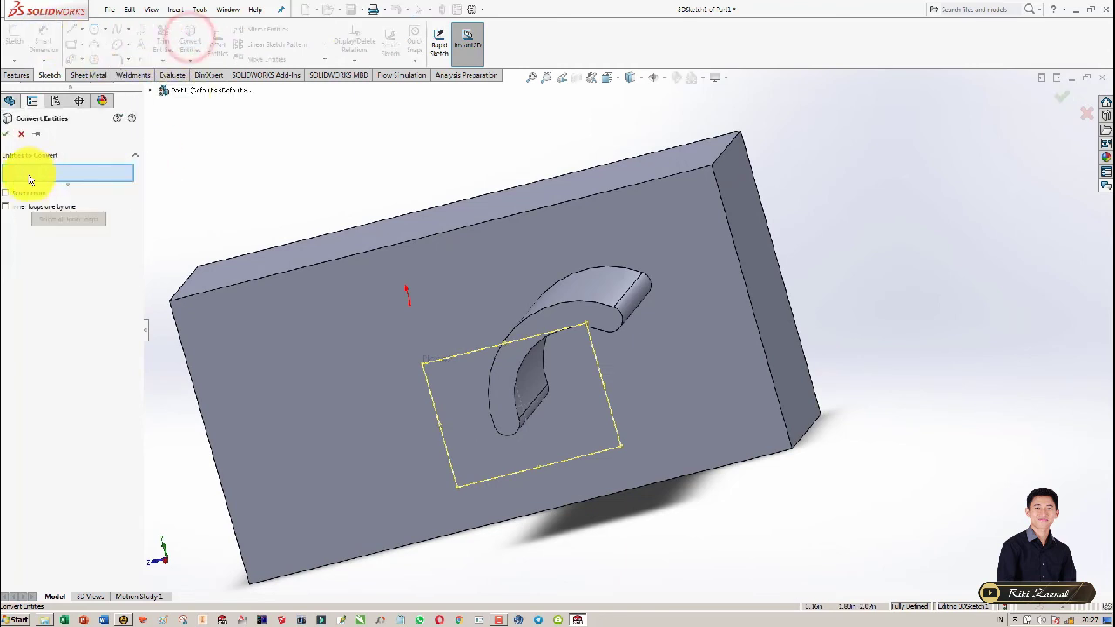
click(494, 385)
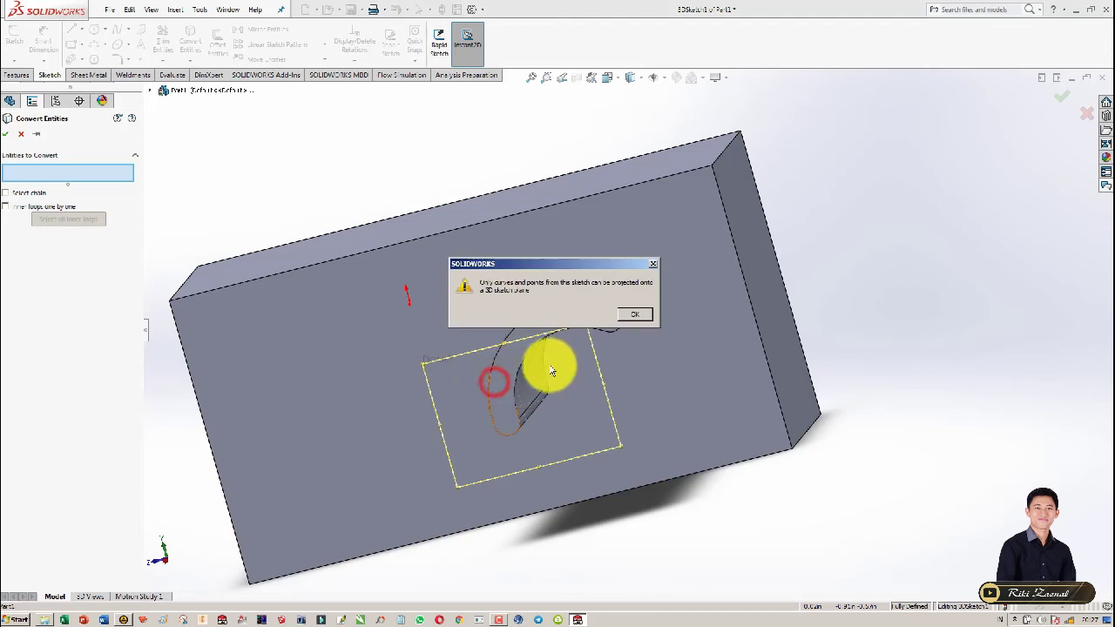
click(643, 316)
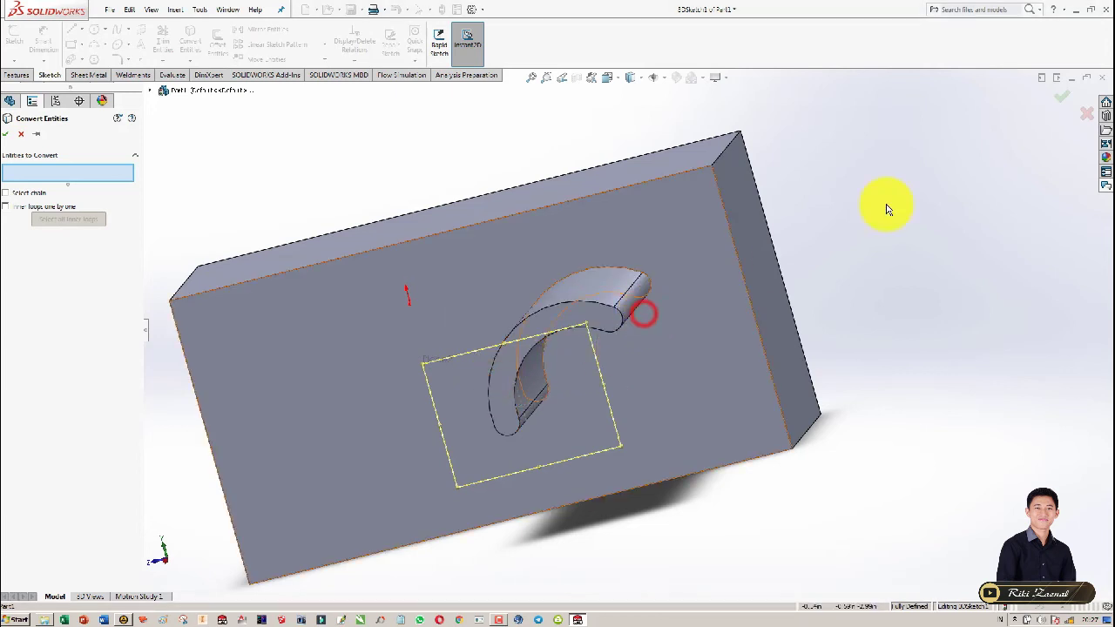
click(1064, 103)
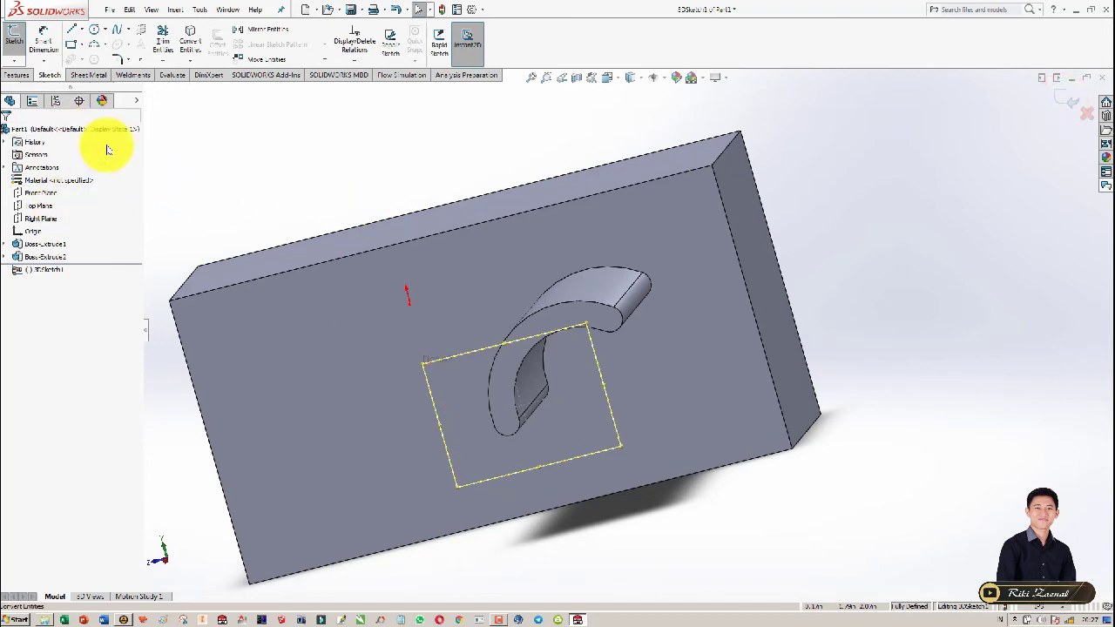
click(159, 44)
key(Escape)
click(194, 59)
click(197, 77)
click(30, 191)
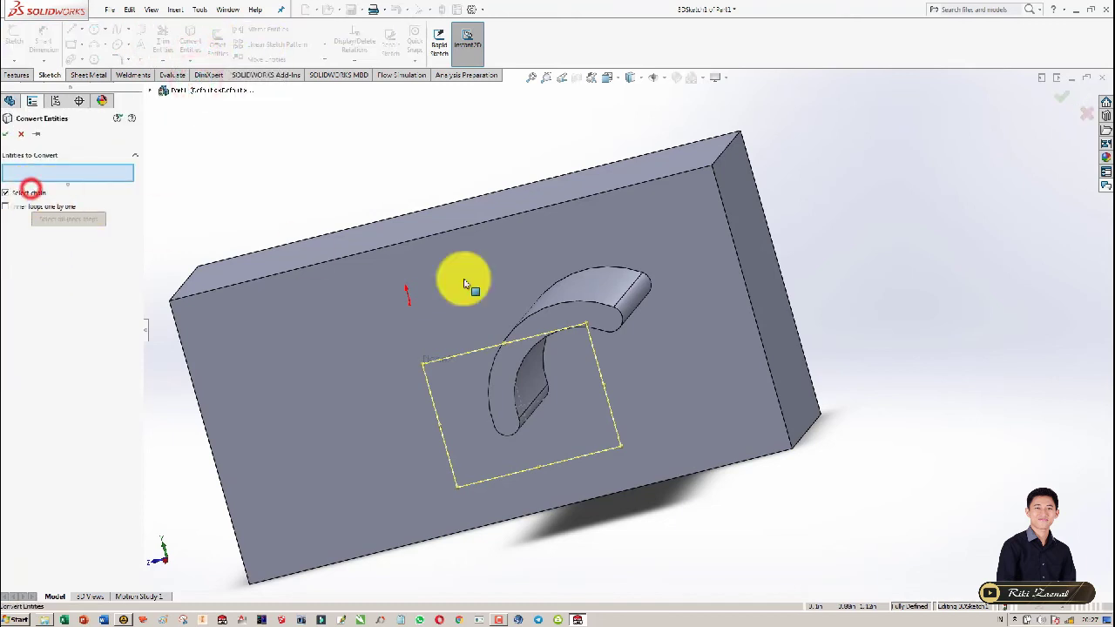
click(563, 316)
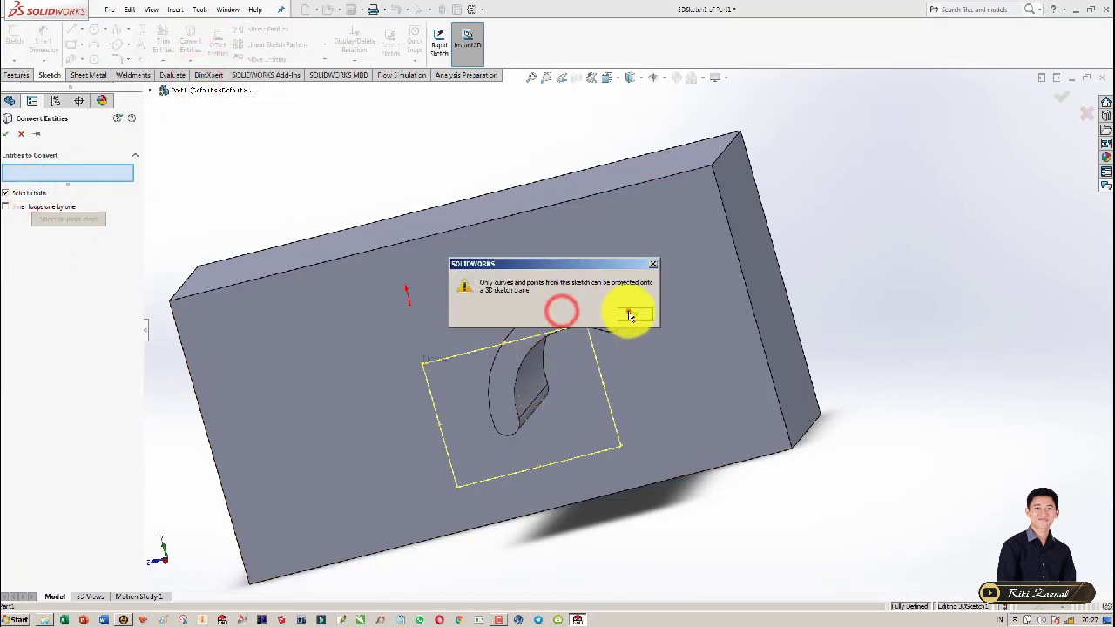
click(629, 311)
click(5, 206)
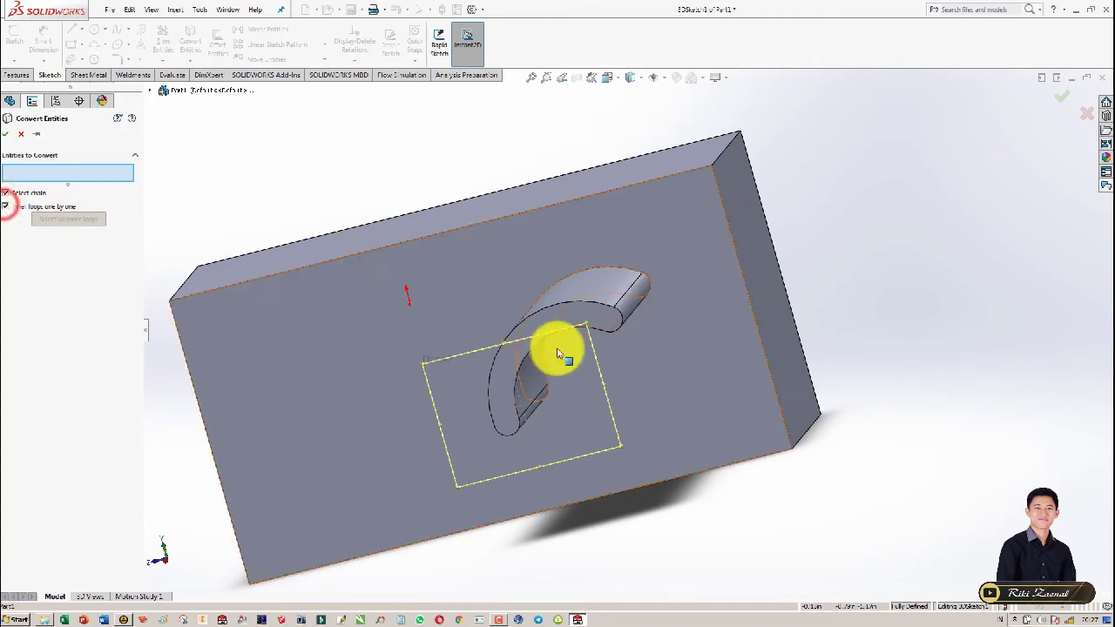
click(578, 316)
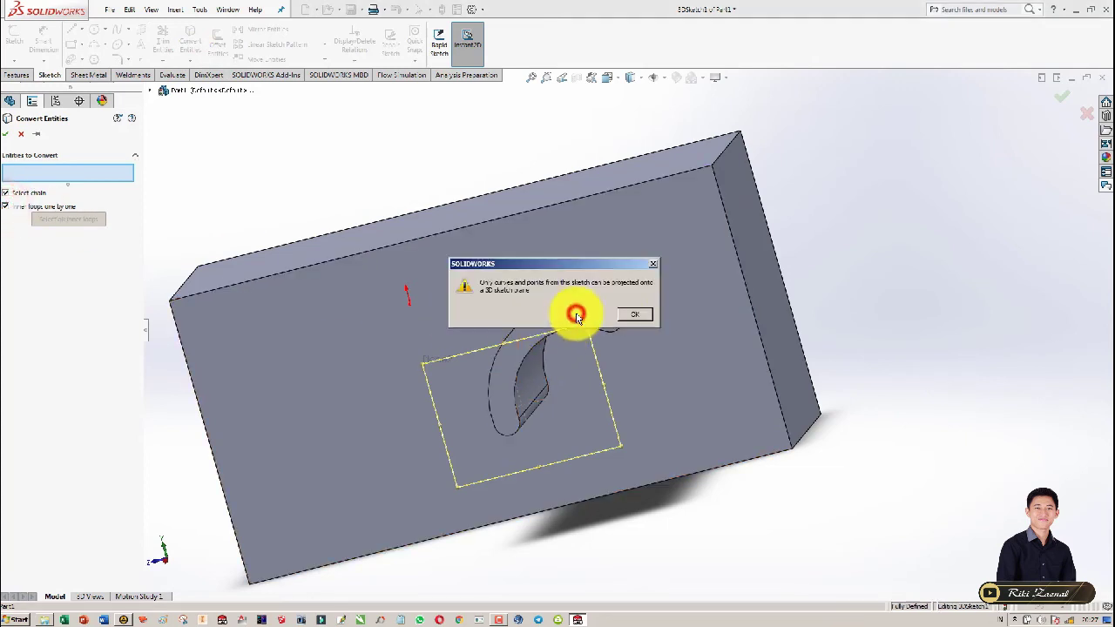
click(642, 317)
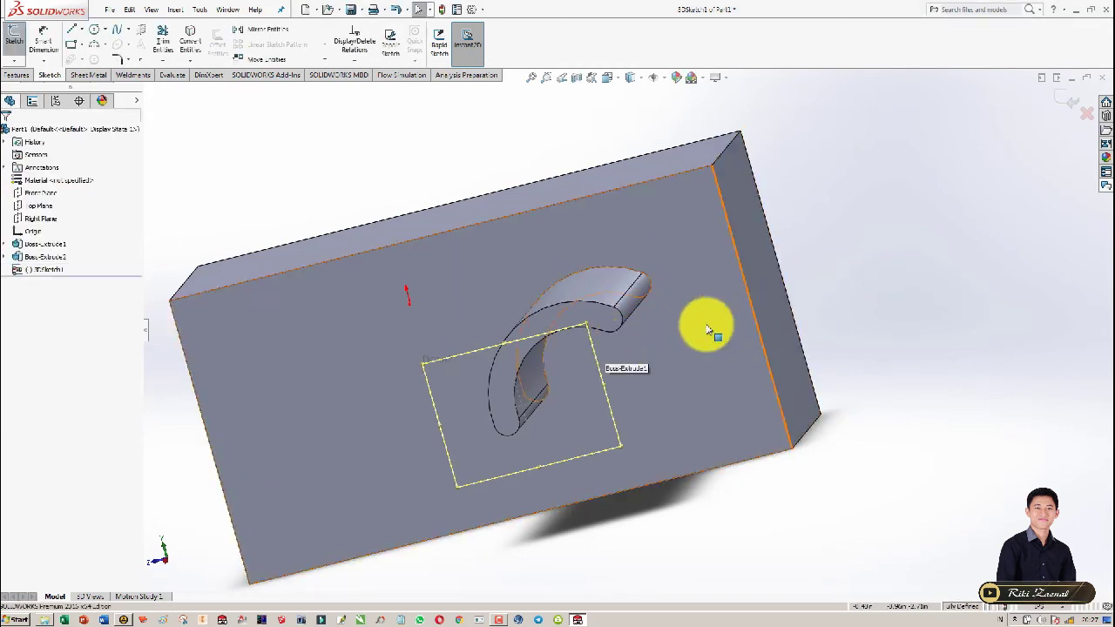
Convert the boss's arc edge into the 3D sketch
middle_drag(708, 331, 813, 327)
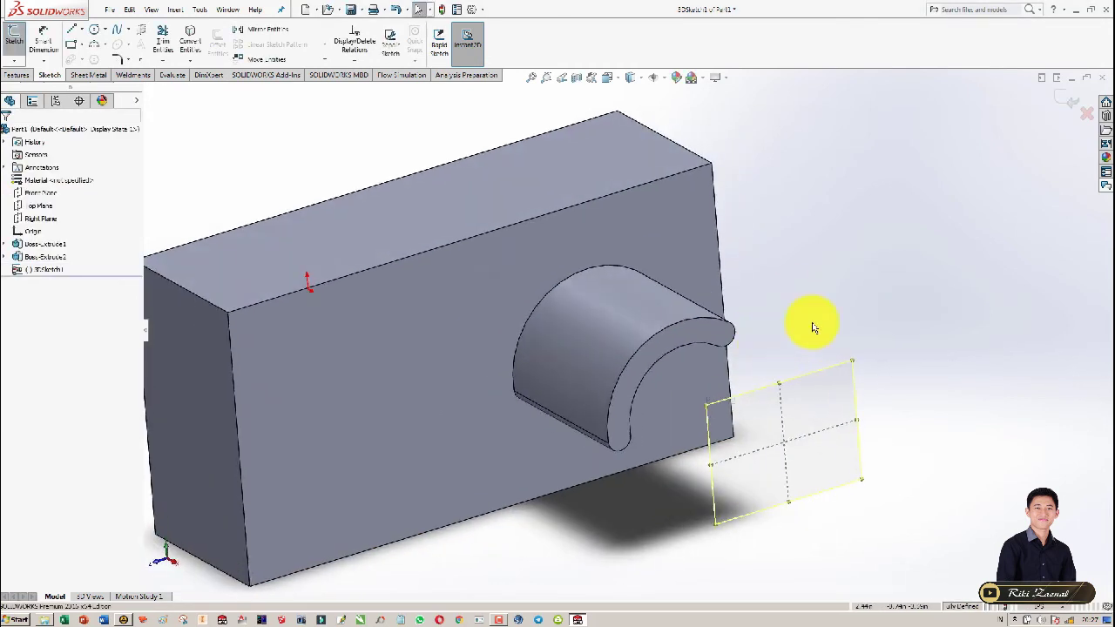
click(785, 421)
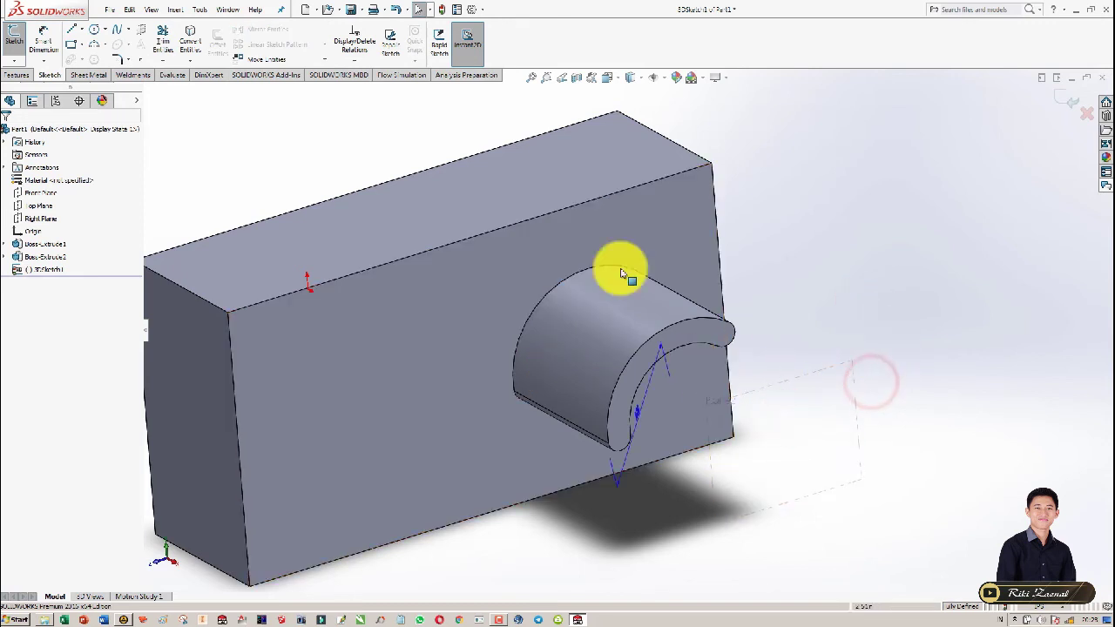
click(196, 41)
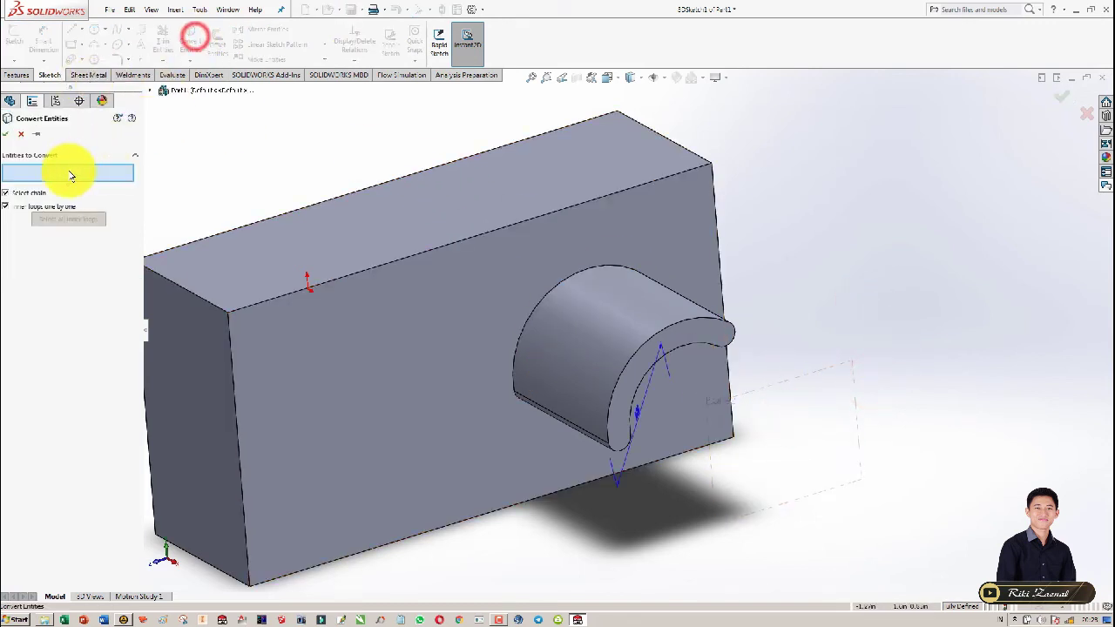
click(683, 347)
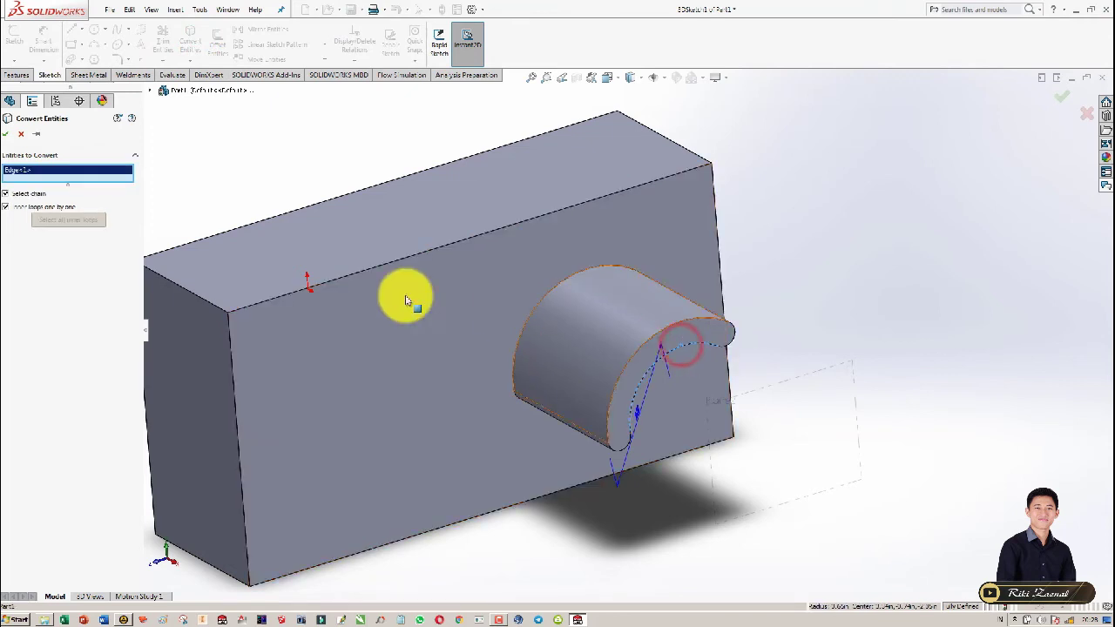
mouse_move(836, 368)
middle_down()
mouse_move(739, 272)
mouse_move(724, 278)
mouse_move(692, 343)
mouse_move(801, 351)
mouse_move(810, 384)
middle_up()
key(Return)
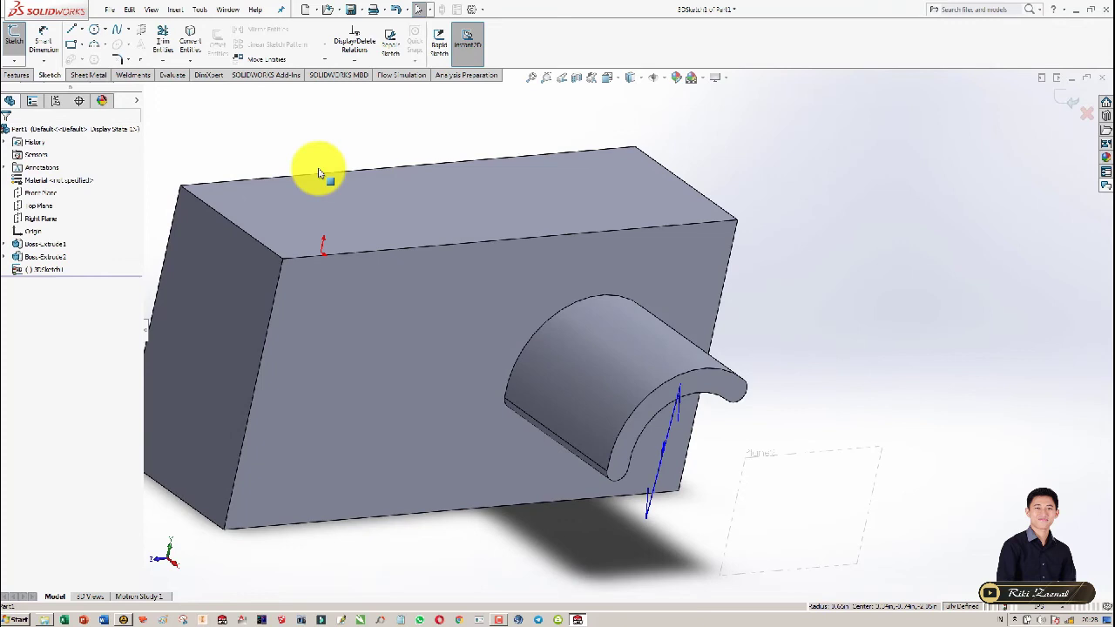
Convert the boss end face outline into the 3D sketch
click(190, 39)
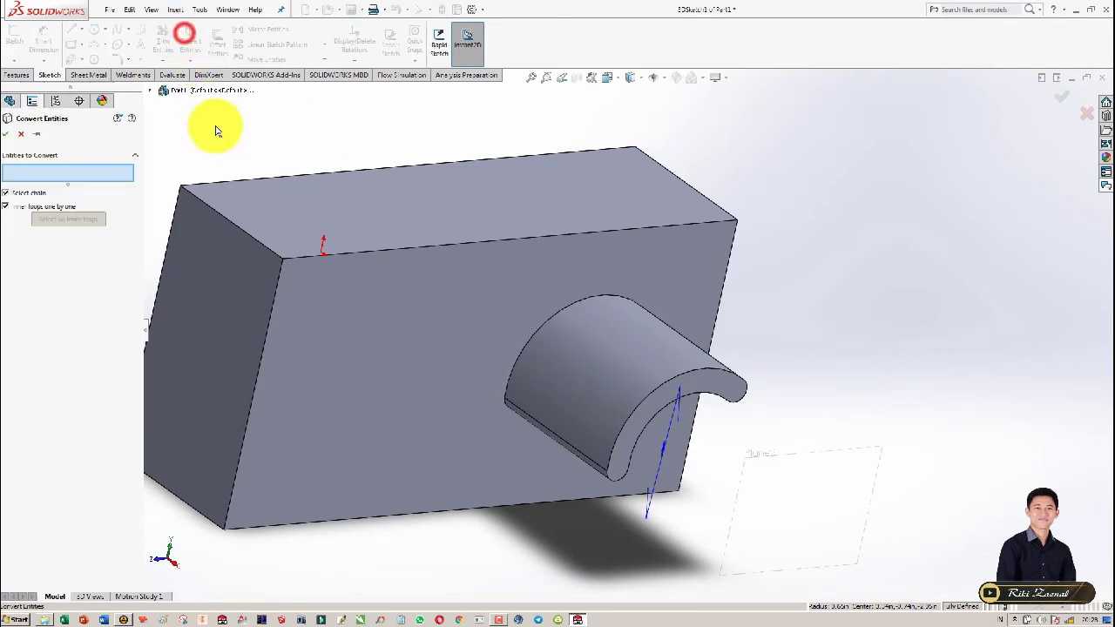
click(706, 385)
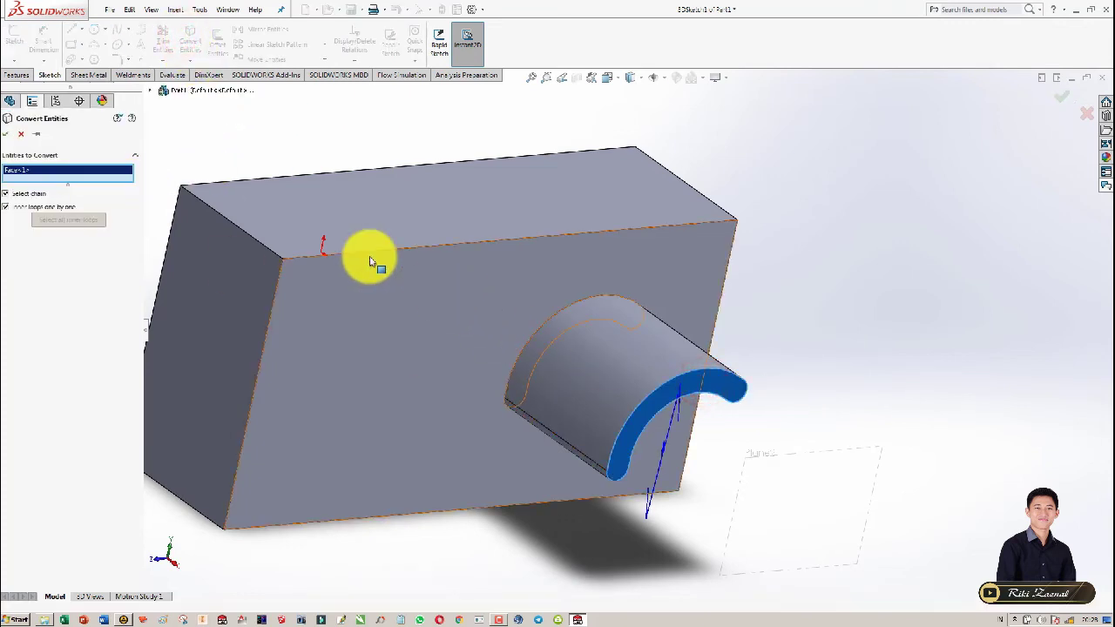
click(8, 132)
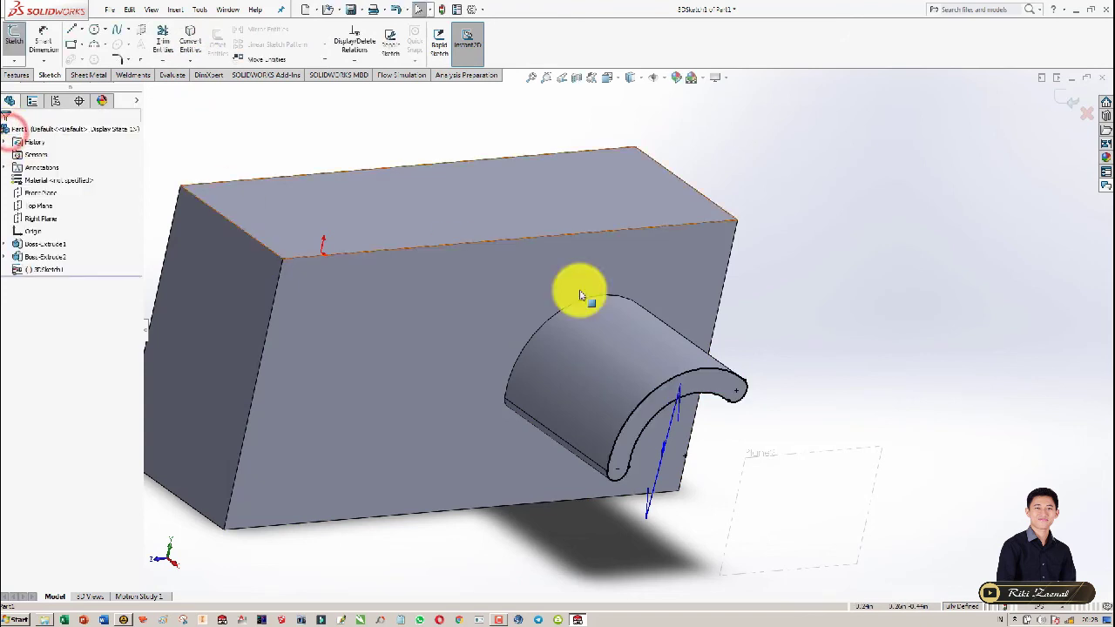
mouse_move(804, 369)
middle_down()
mouse_move(715, 324)
mouse_move(741, 348)
middle_up()
click(875, 342)
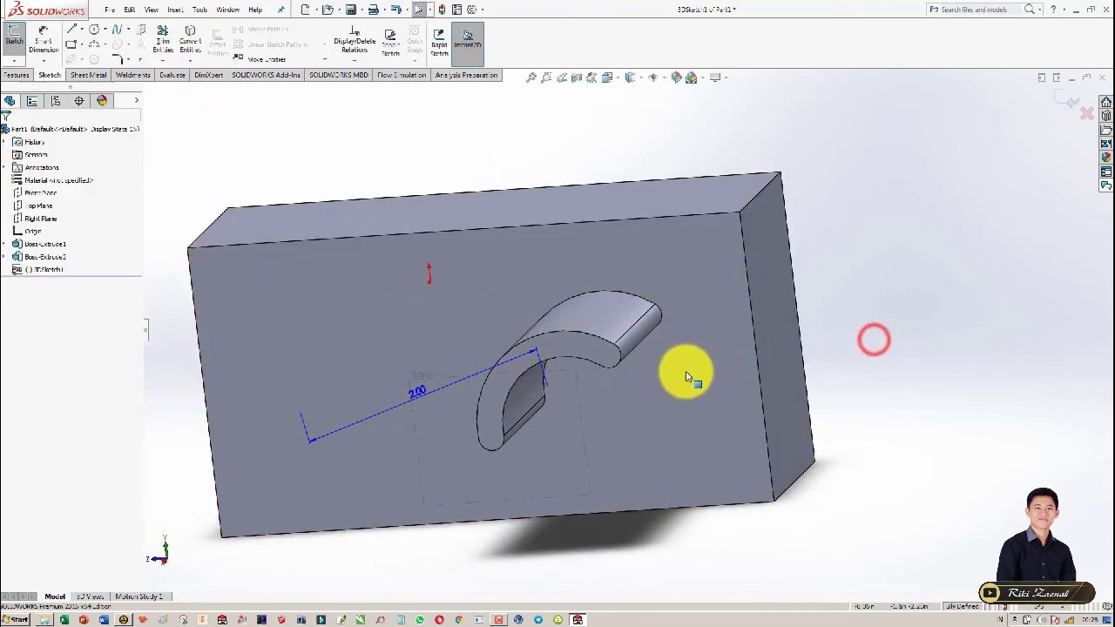
Select the arc boss end face and try converting its outline in a sketch
mouse_move(682, 376)
middle_down()
mouse_move(741, 399)
mouse_move(802, 356)
middle_up()
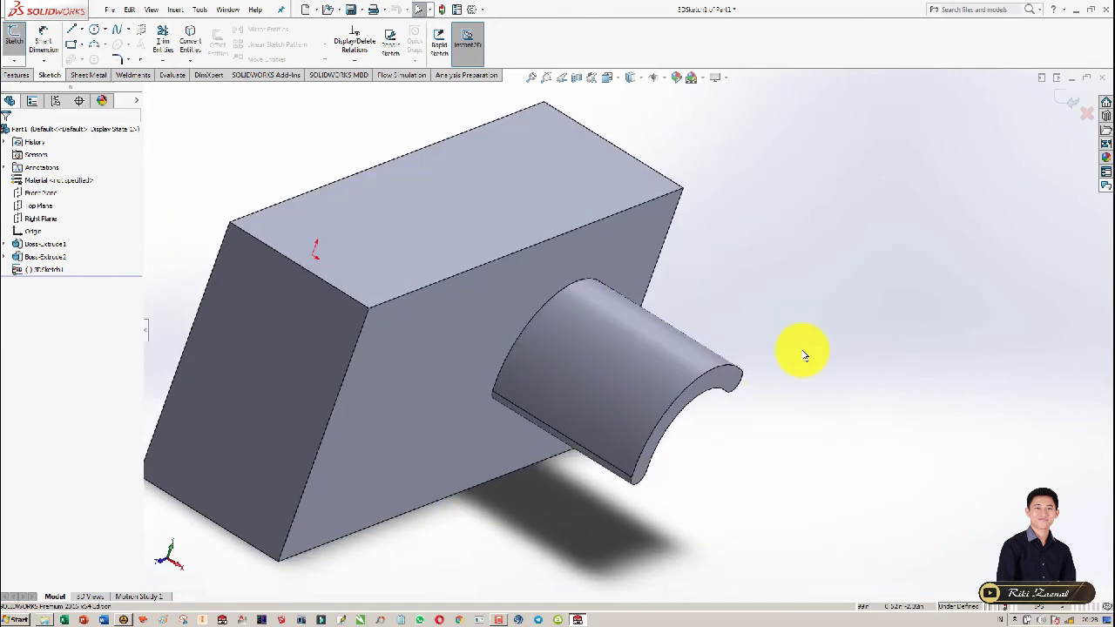
middle_drag(649, 383, 695, 379)
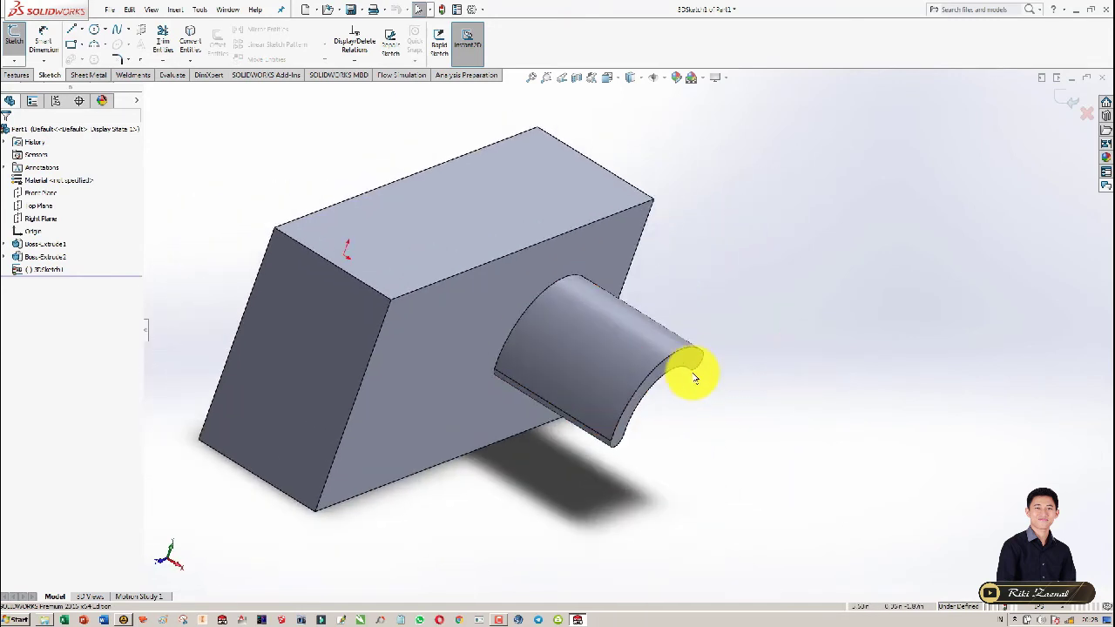
click(689, 366)
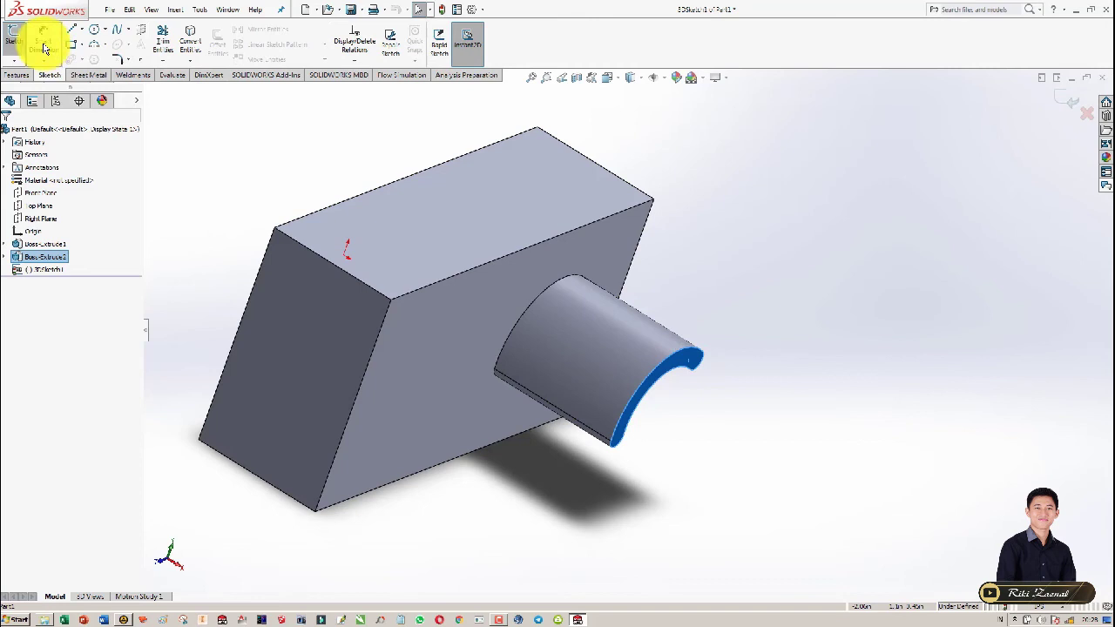
click(14, 38)
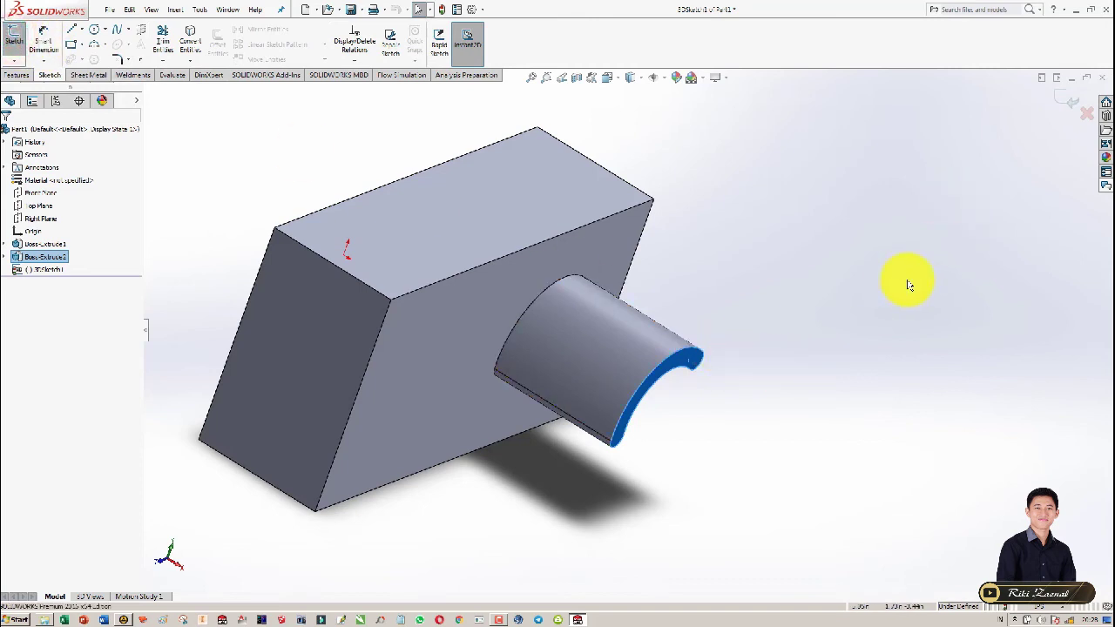
click(190, 39)
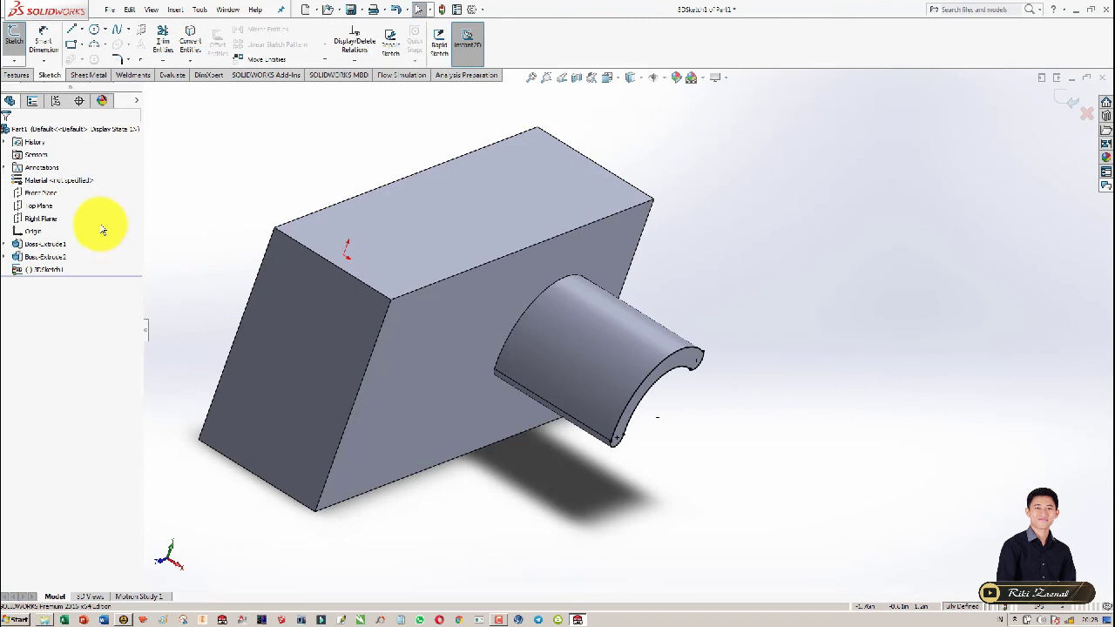
mouse_move(622, 436)
middle_down()
mouse_move(541, 326)
mouse_move(662, 386)
mouse_move(548, 306)
mouse_move(610, 341)
middle_up()
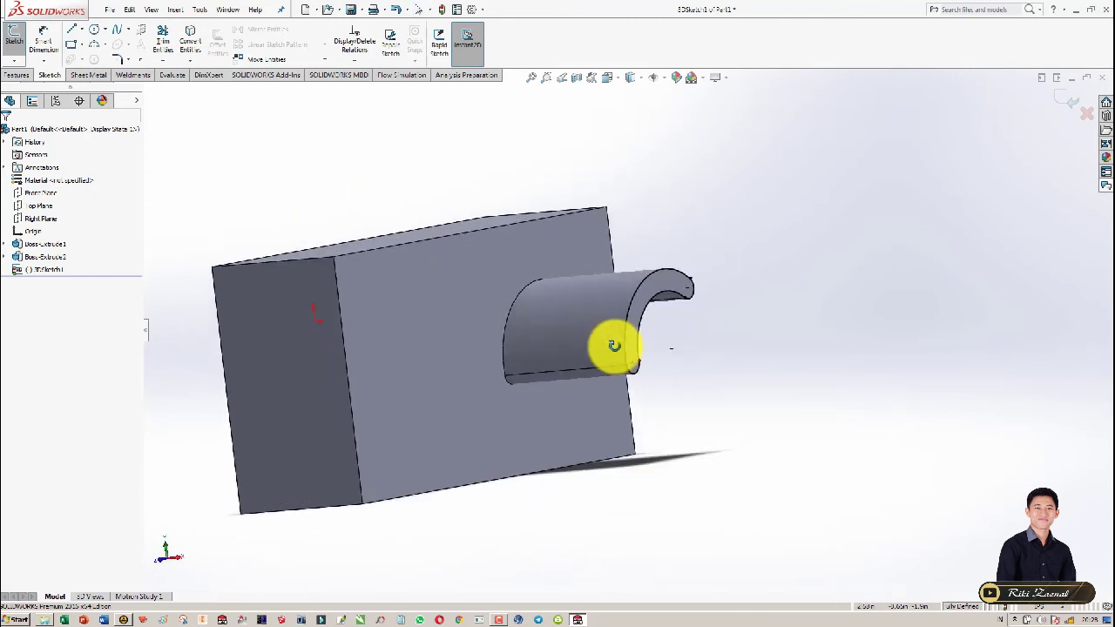
click(184, 39)
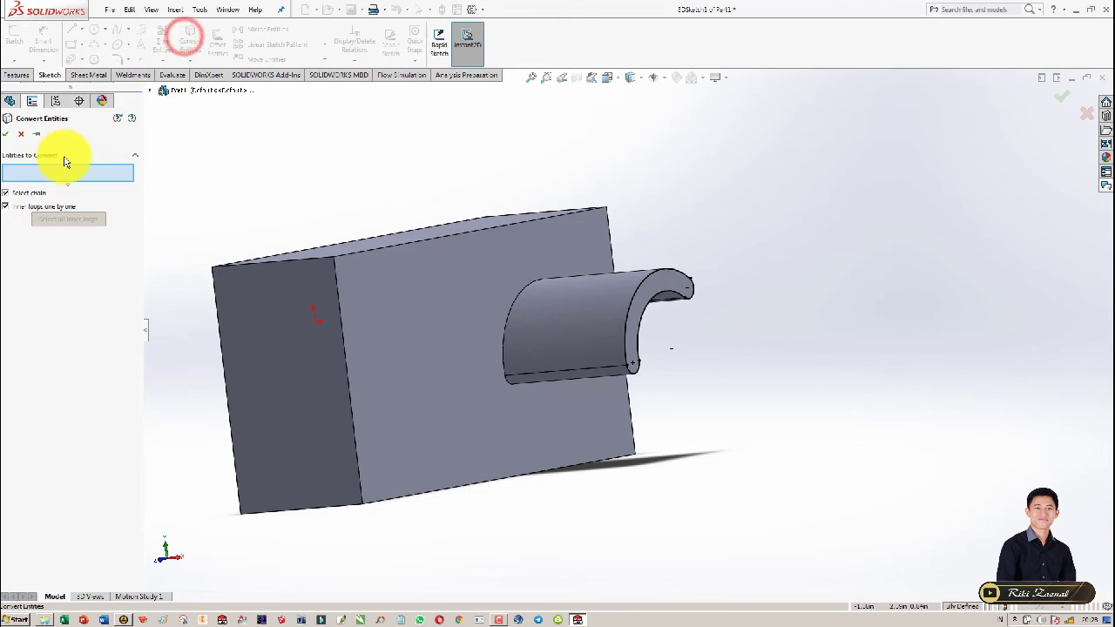
Convert the block's top edge into the sketch
click(459, 238)
mouse_move(635, 336)
middle_down()
mouse_move(660, 411)
mouse_move(546, 345)
mouse_move(602, 403)
mouse_move(642, 403)
middle_up()
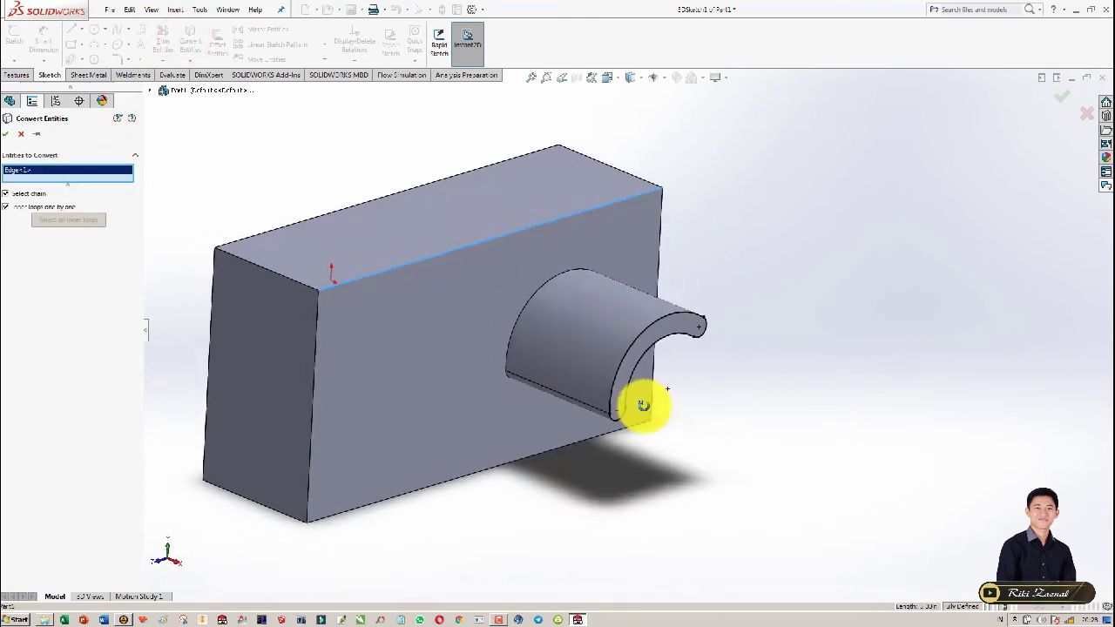
key(Return)
Discard the 3D sketch, leaving Boss-Extrude2 as the last feature
click(703, 330)
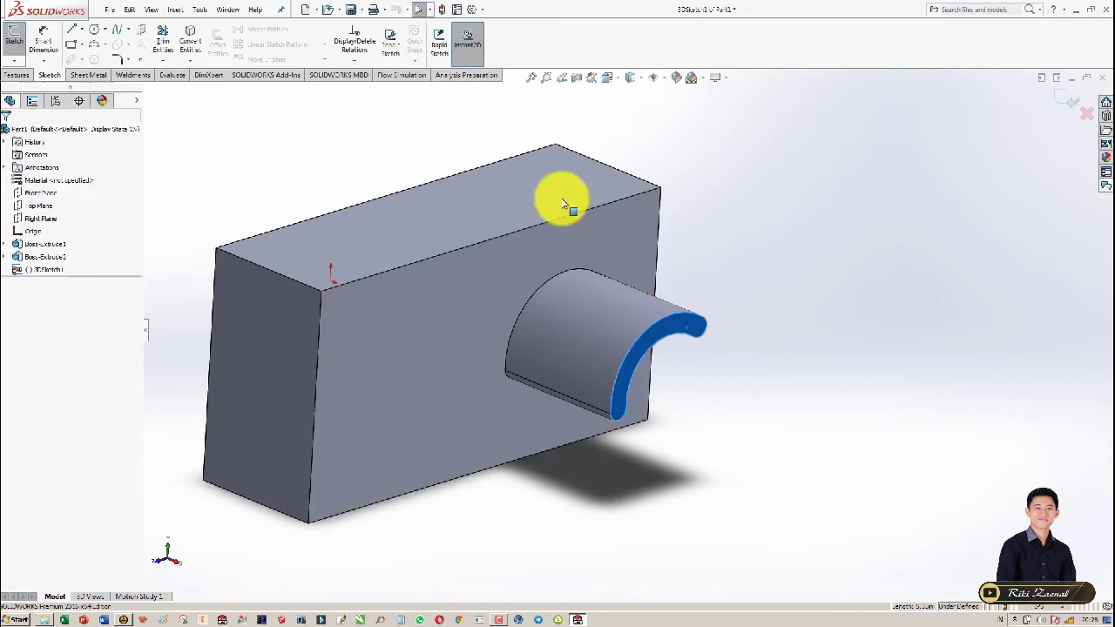
click(845, 339)
click(697, 326)
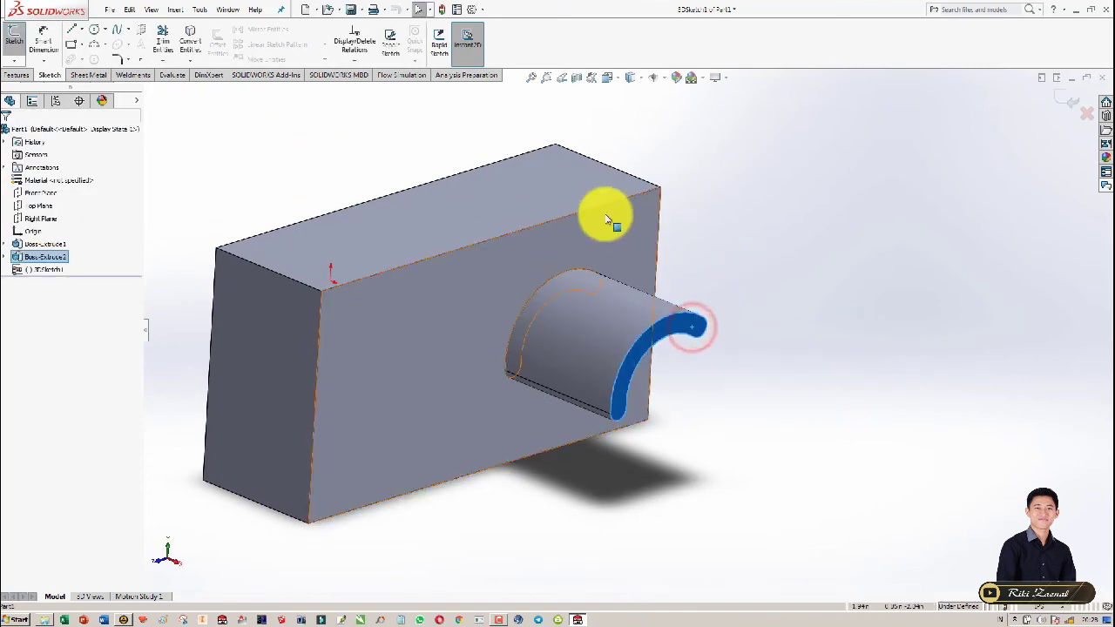
right_click(677, 327)
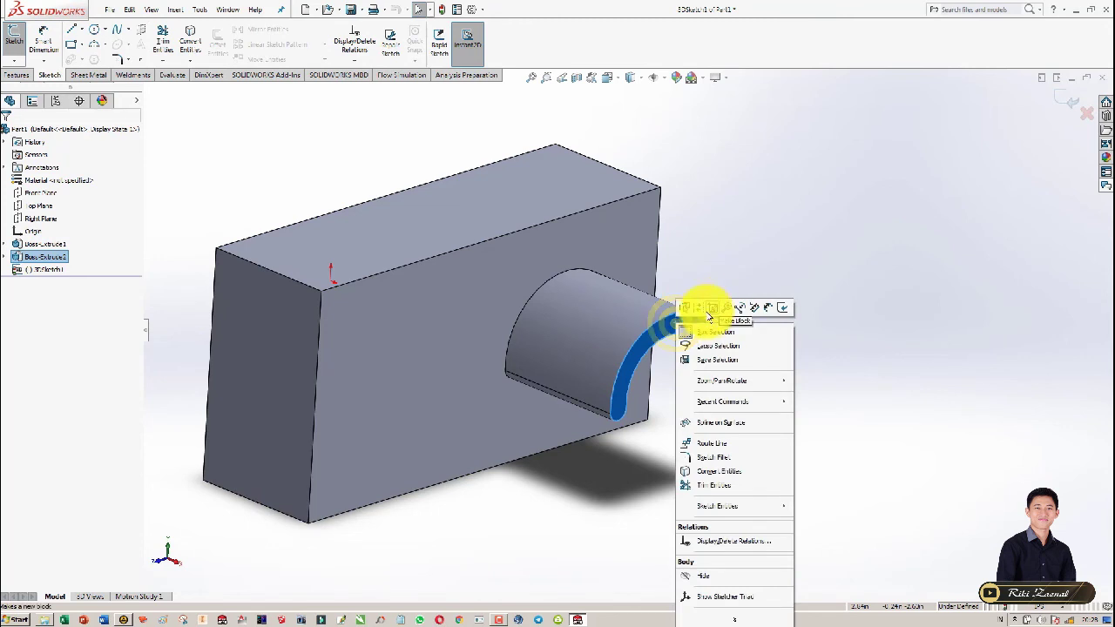
click(689, 256)
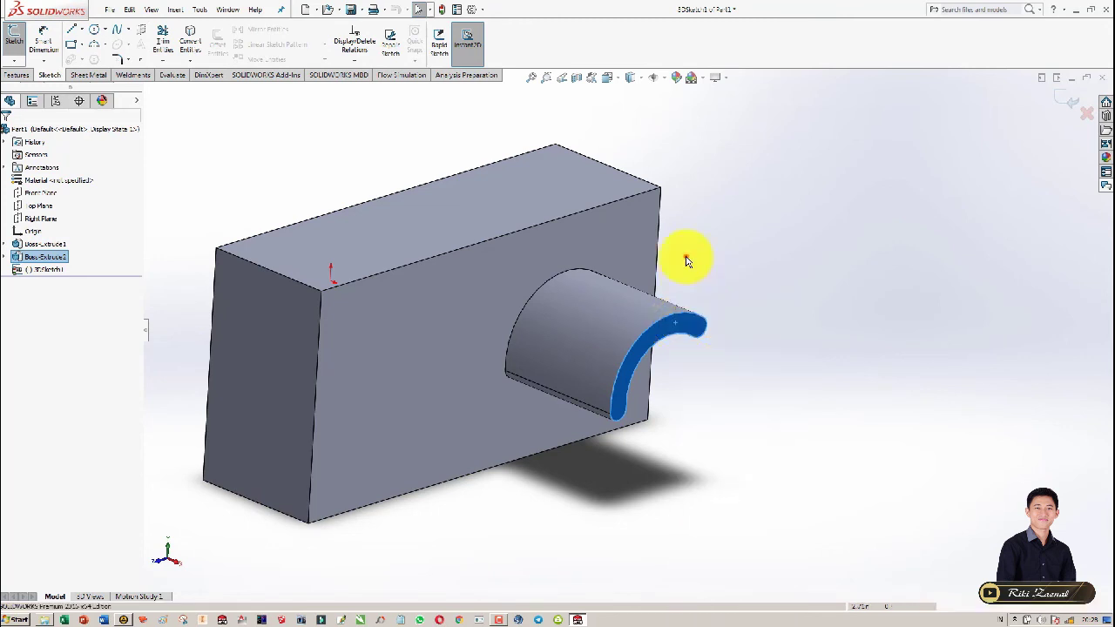
click(1091, 111)
click(571, 320)
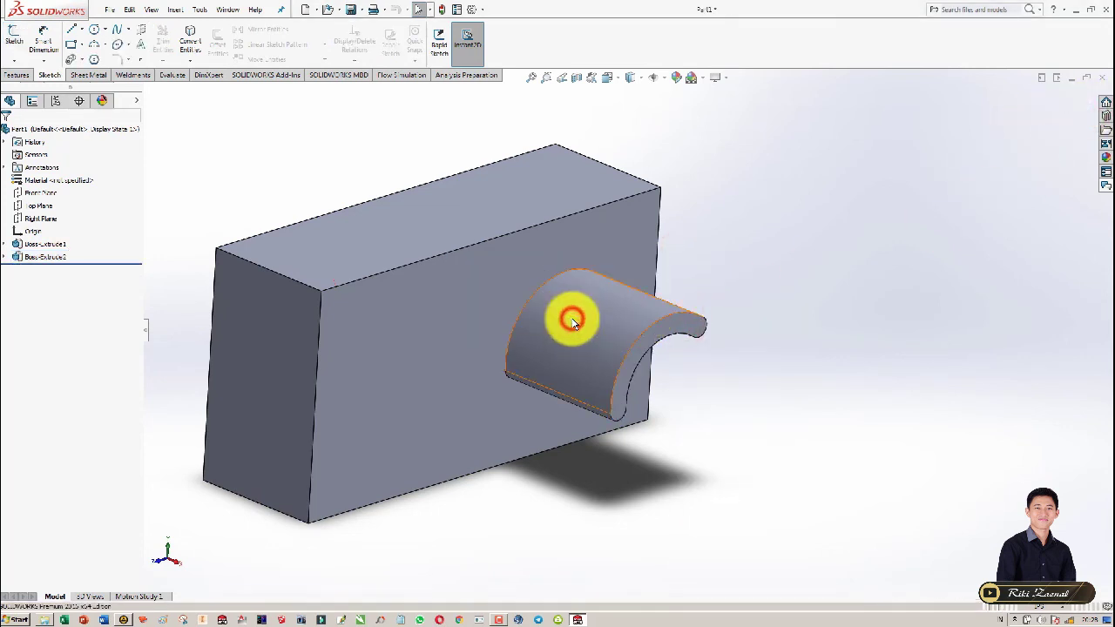
Start a new sketch on the boss's end face
scroll(667, 349, up, 3)
mouse_move(667, 349)
middle_down()
mouse_move(615, 276)
mouse_move(642, 294)
mouse_move(587, 301)
middle_up()
click(14, 37)
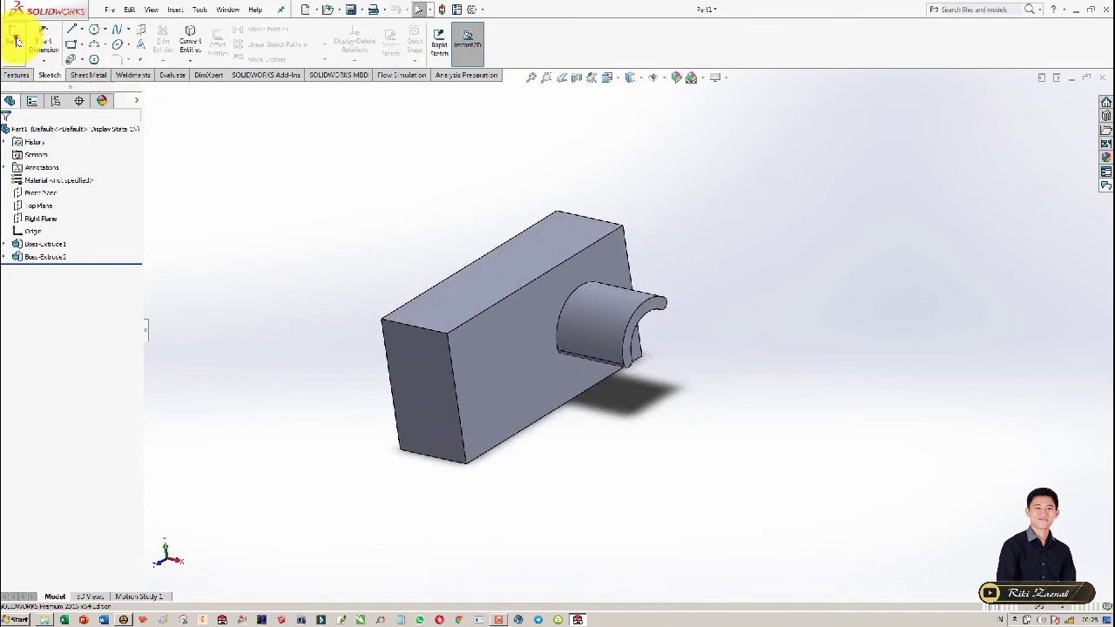
click(659, 310)
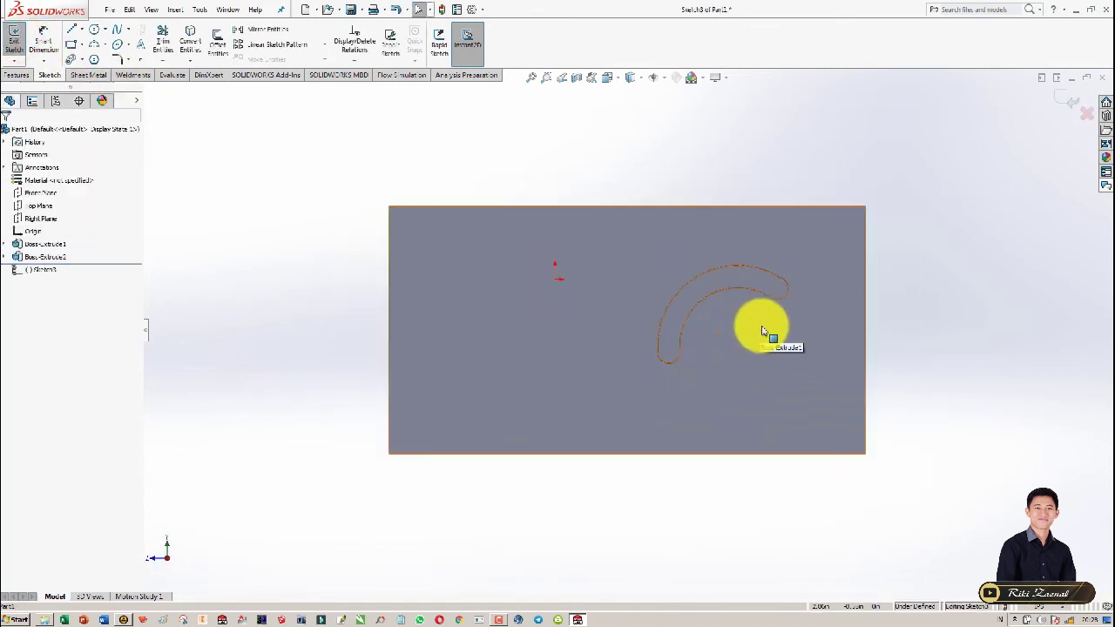
middle_drag(730, 349, 778, 406)
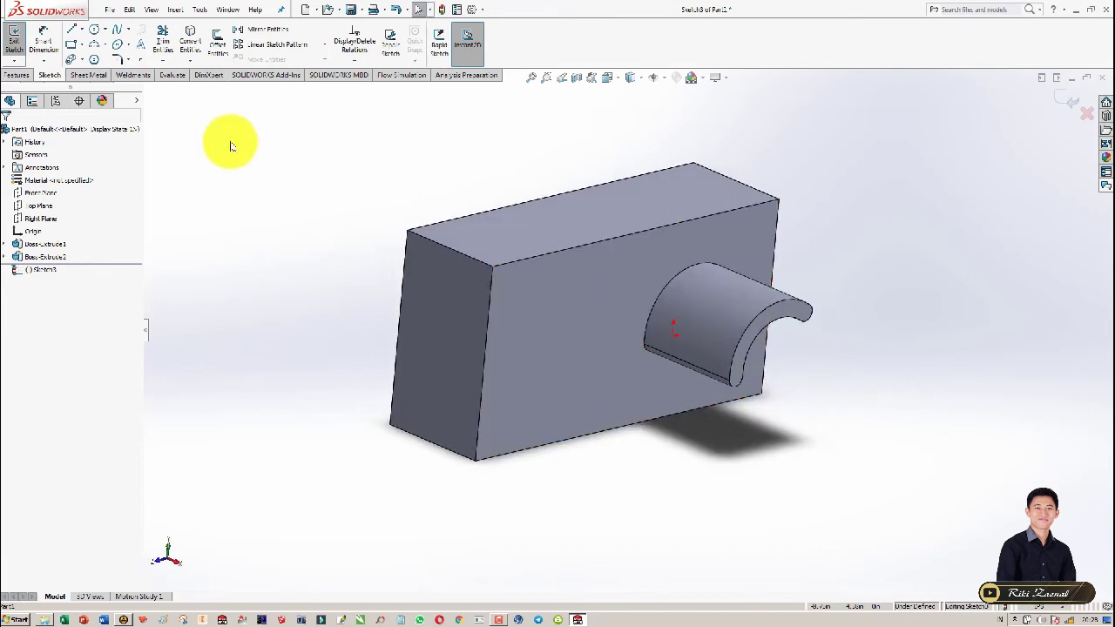
Project the block's front face outline into the sketch, then undo that projection
click(189, 46)
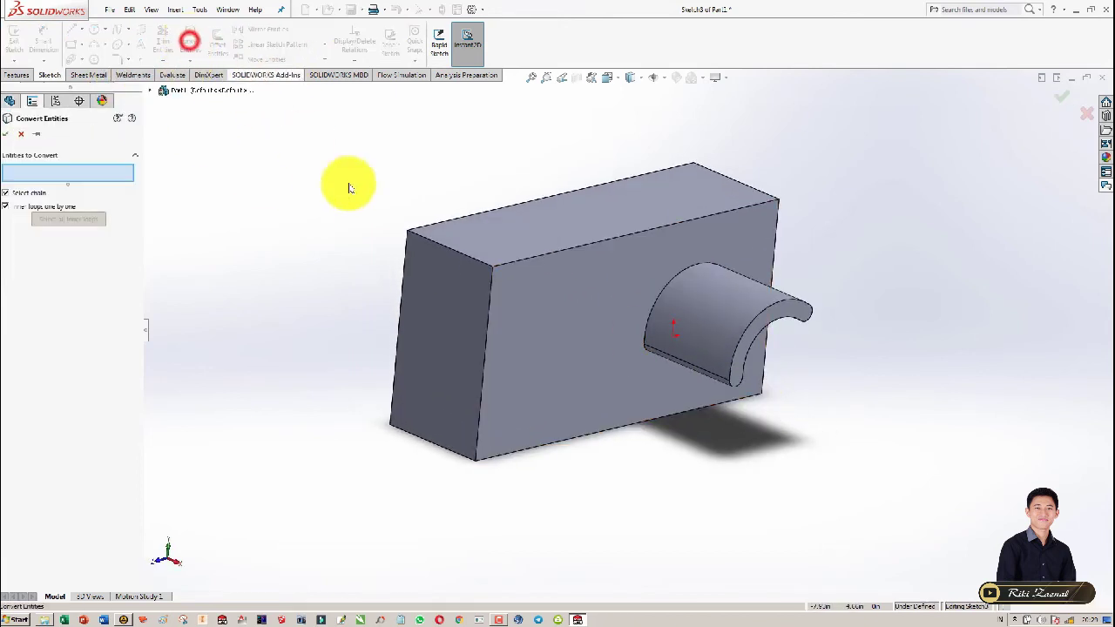
click(618, 284)
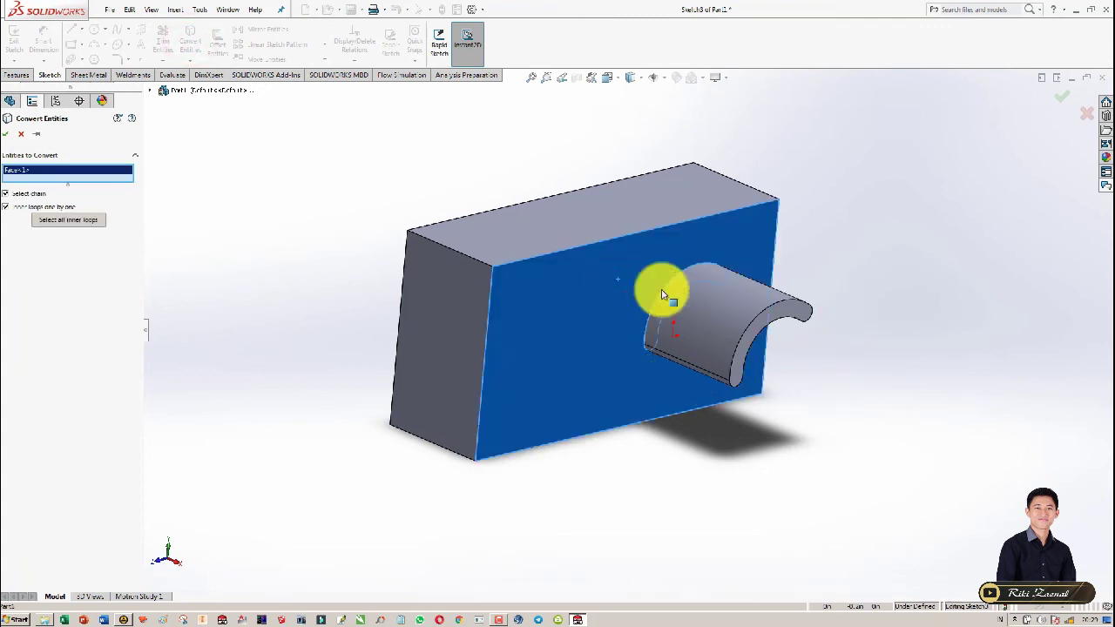
click(7, 138)
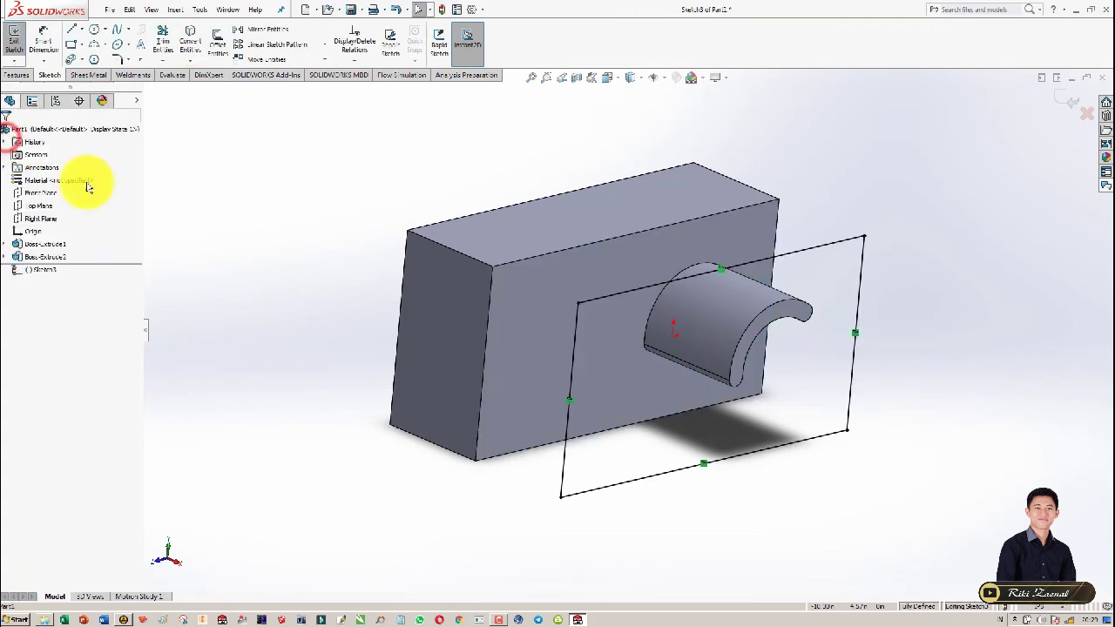
middle_drag(809, 386, 796, 418)
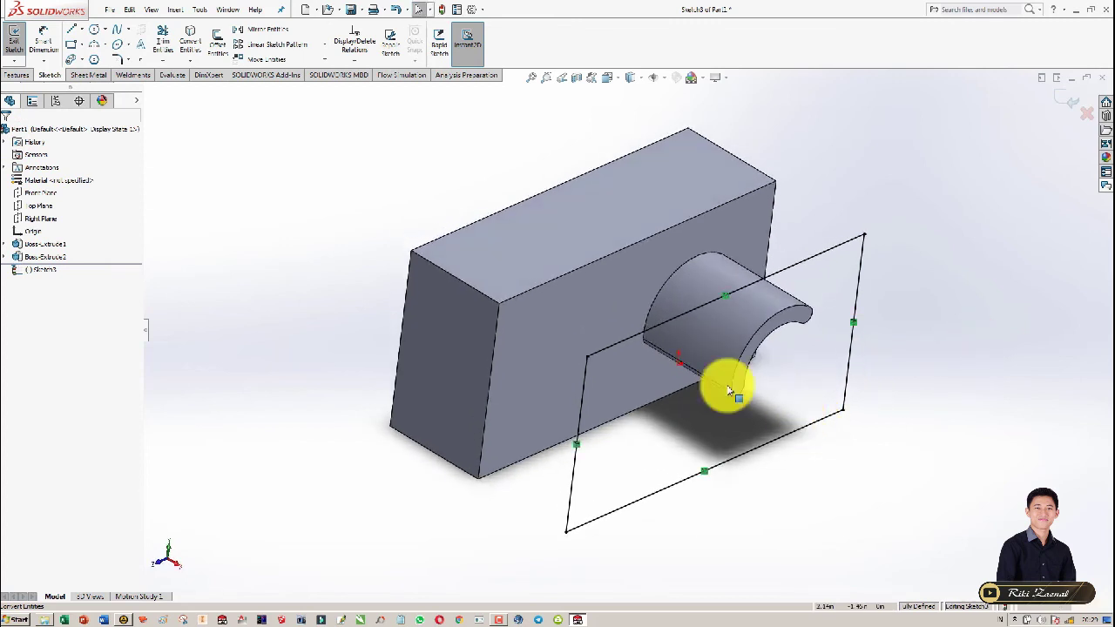
click(859, 247)
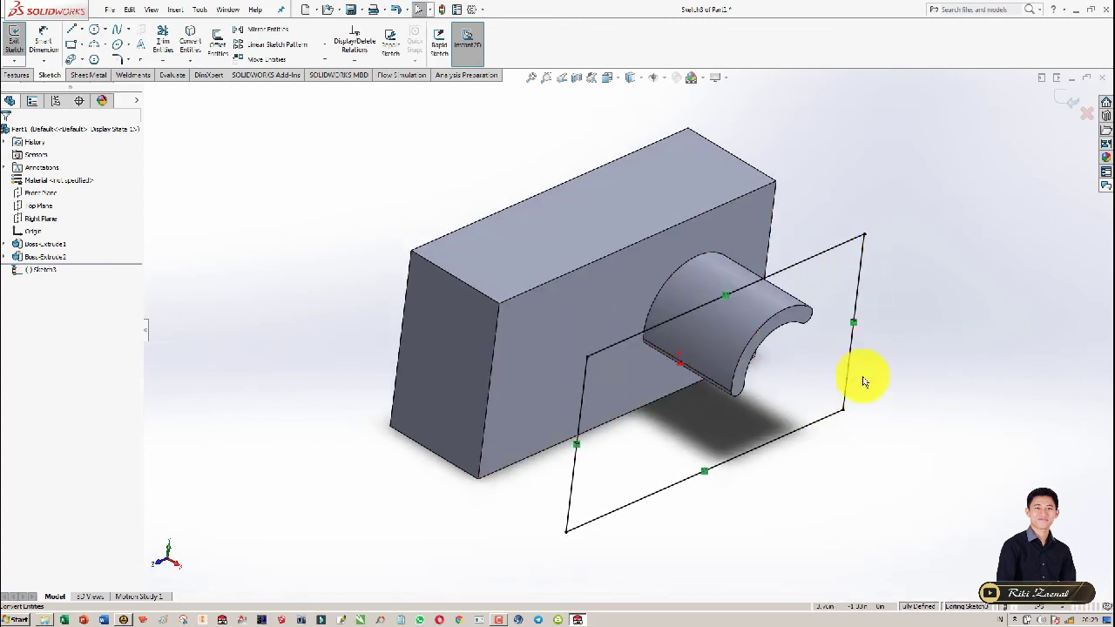
middle_drag(552, 428, 660, 410)
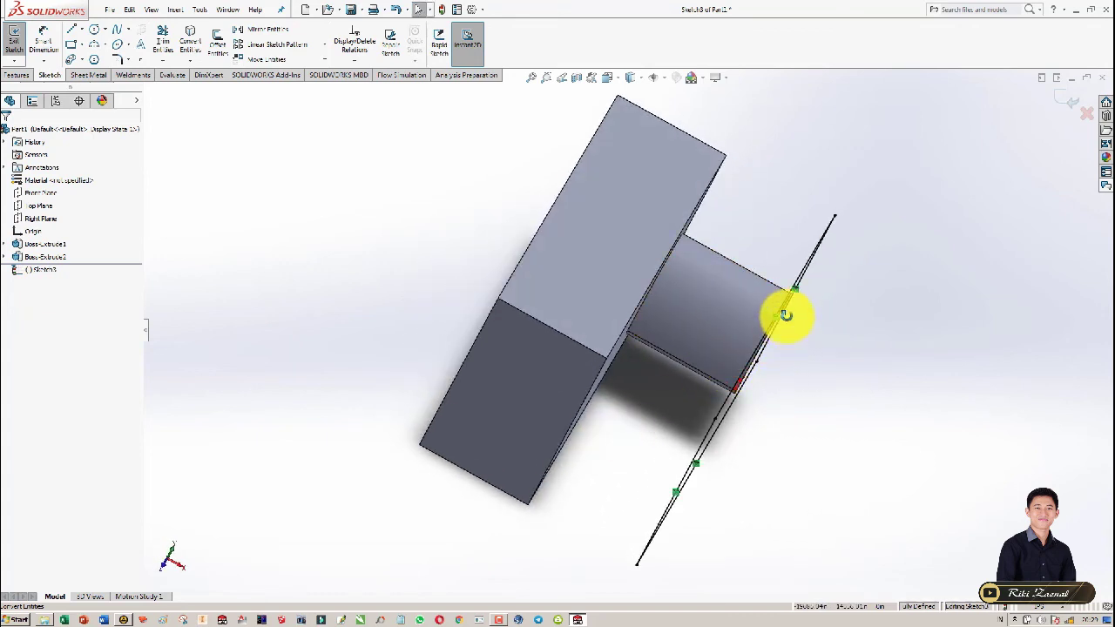
key(ctrl+7)
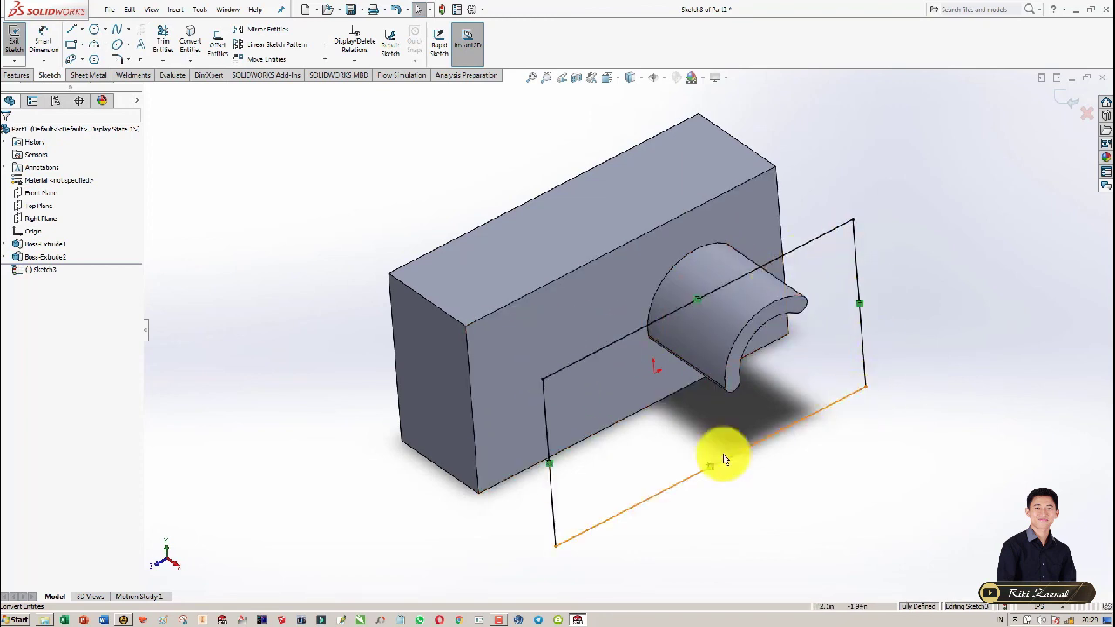
key(ctrl+z)
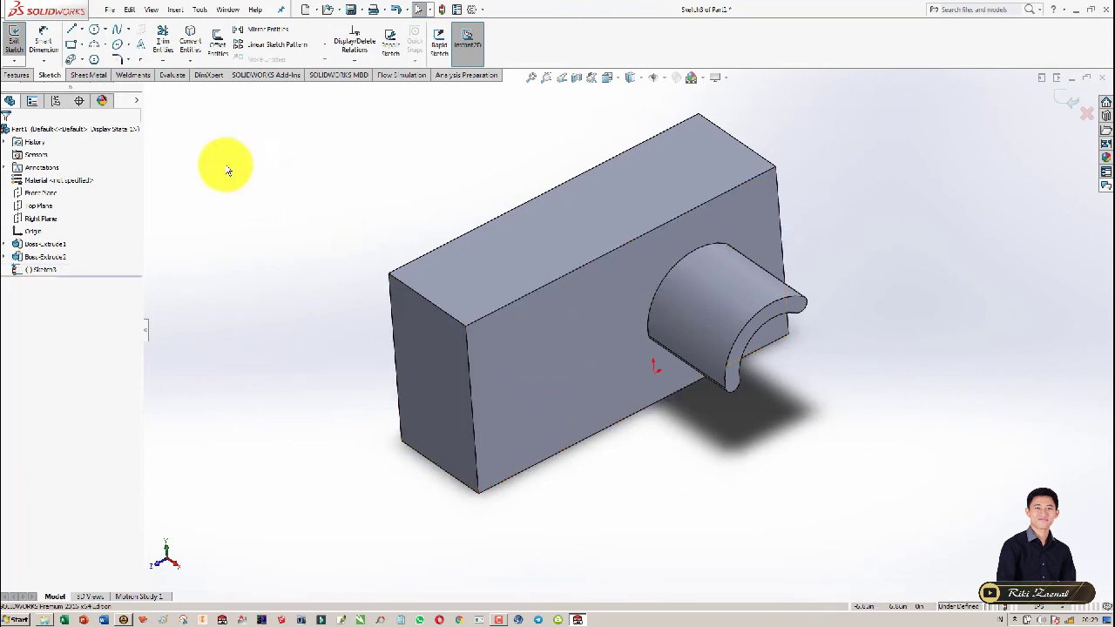
click(189, 41)
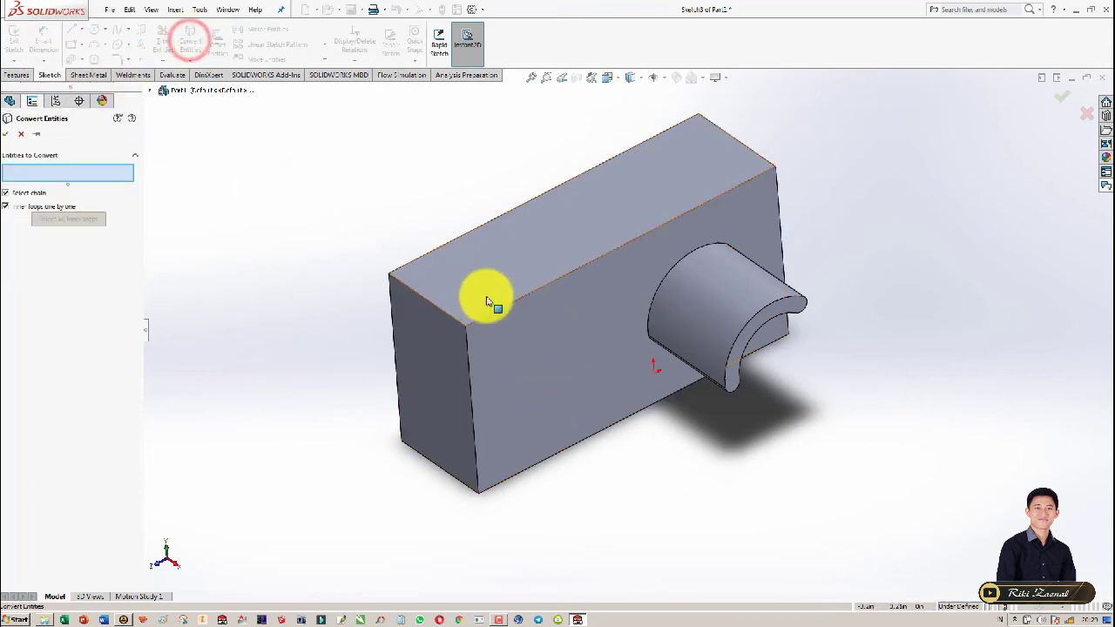
Convert the block's top front edge into a Sketch3 line and inspect it isometrically
click(520, 297)
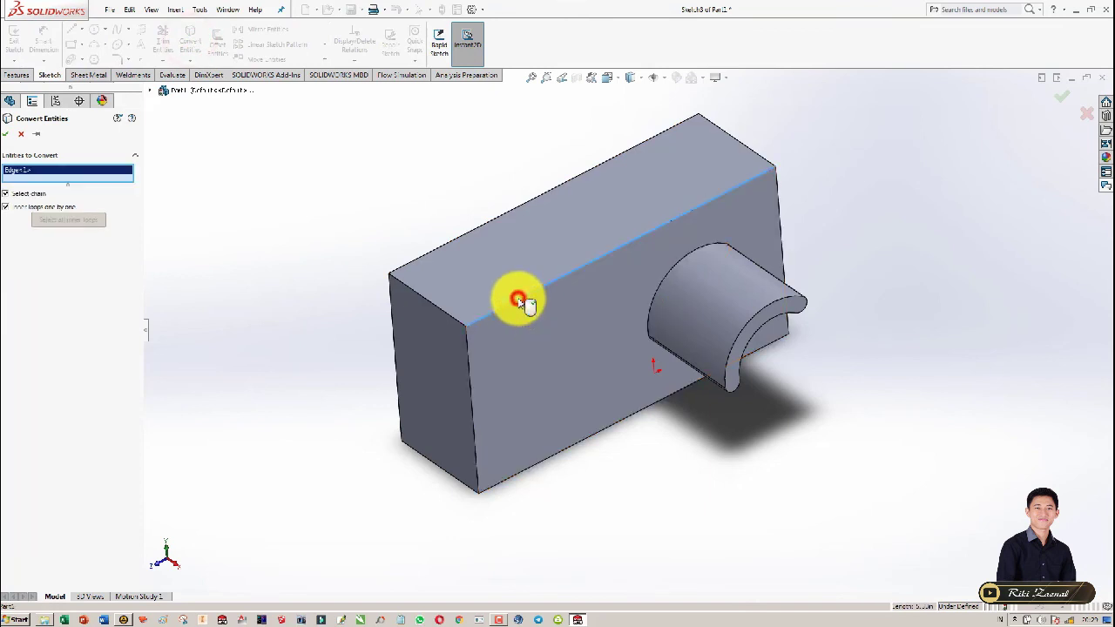
click(7, 134)
middle_drag(859, 274, 779, 224)
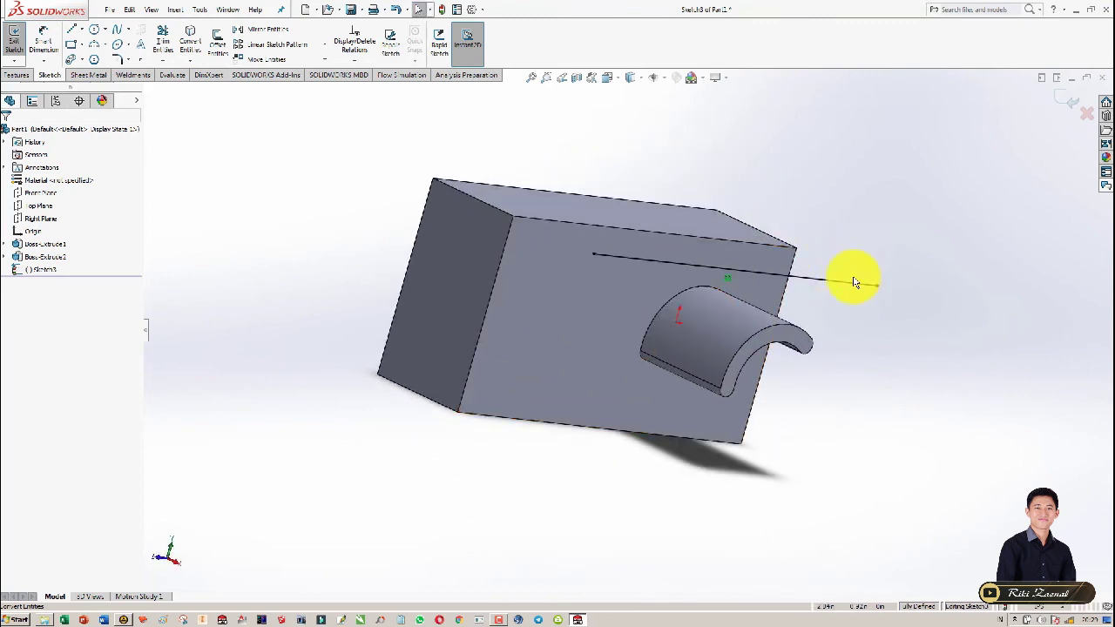
mouse_move(846, 294)
middle_down()
mouse_move(854, 261)
mouse_move(871, 317)
mouse_move(862, 339)
mouse_move(781, 347)
mouse_move(841, 371)
mouse_move(818, 366)
middle_up()
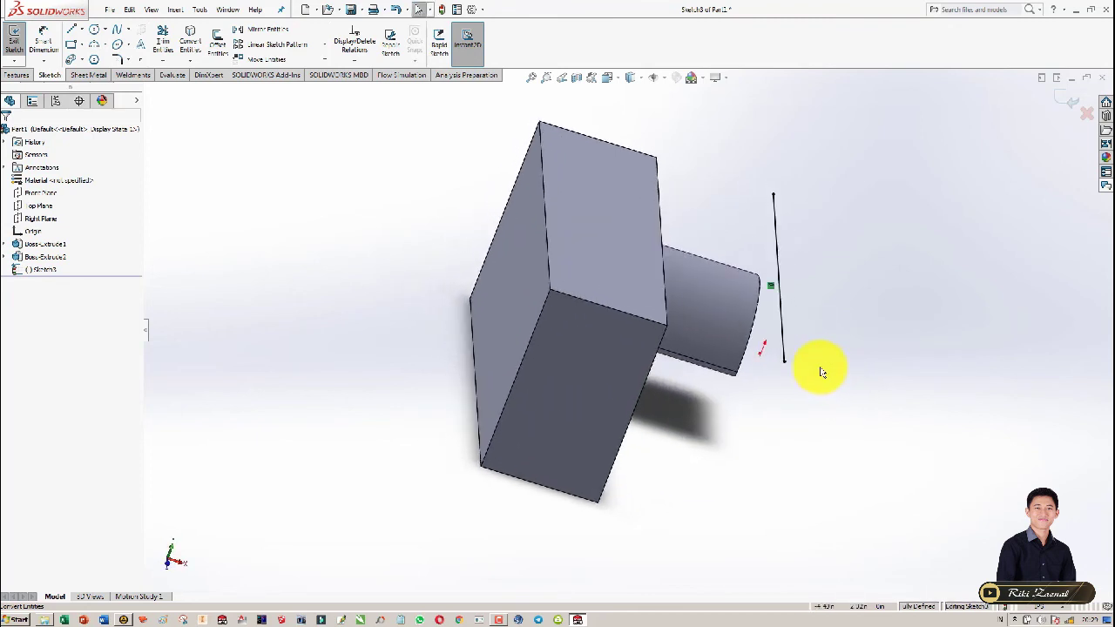
key(ctrl+7)
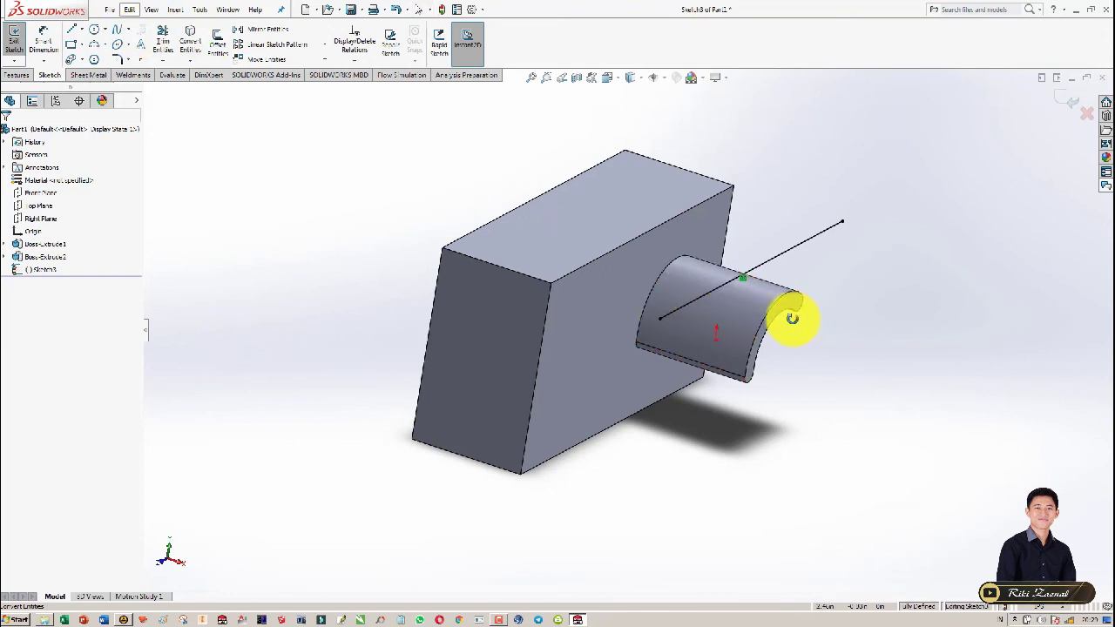
middle_drag(792, 318, 787, 322)
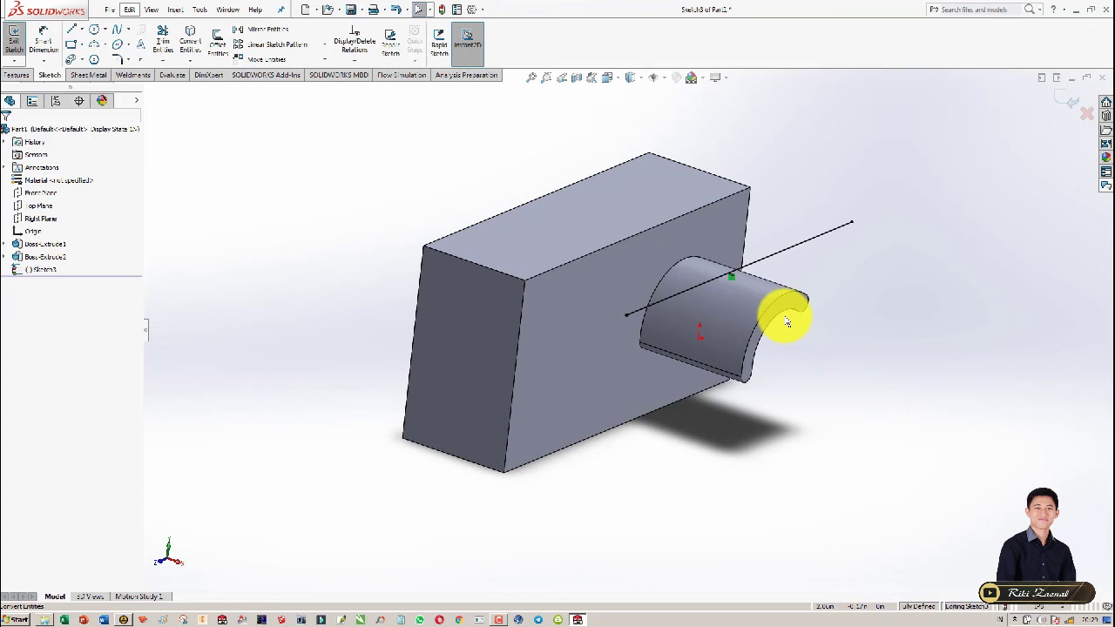